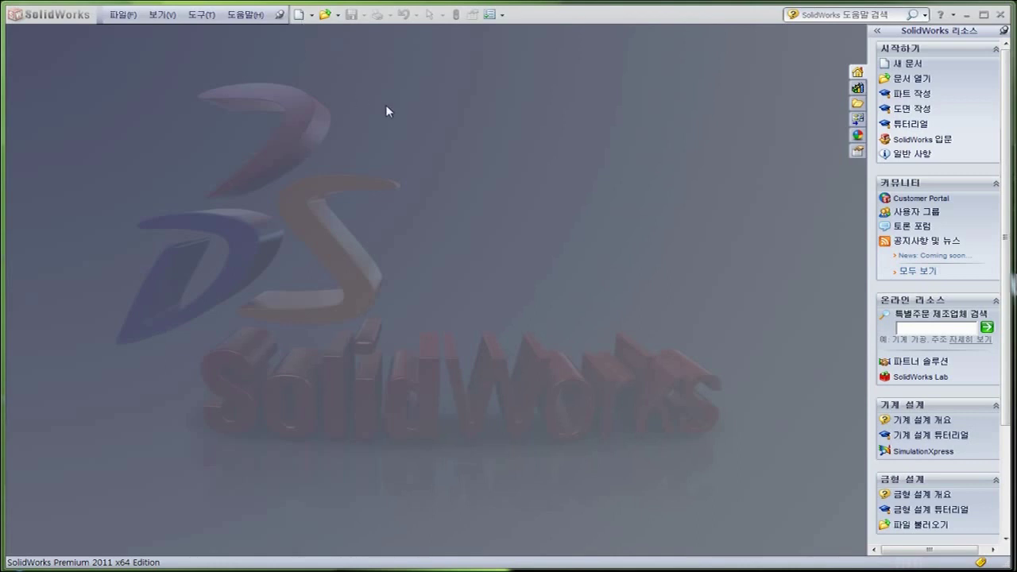
- Create a new part document
{"action": "left_click", "coordinate": [299, 15]}
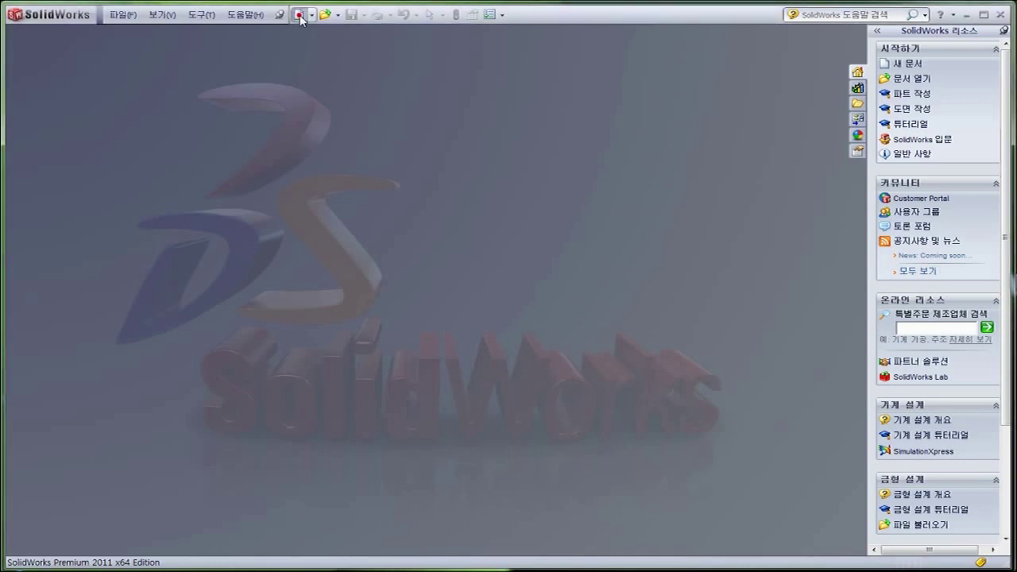
{"action": "left_click_drag", "start_coordinate": [369, 168], "coordinate": [433, 145]}
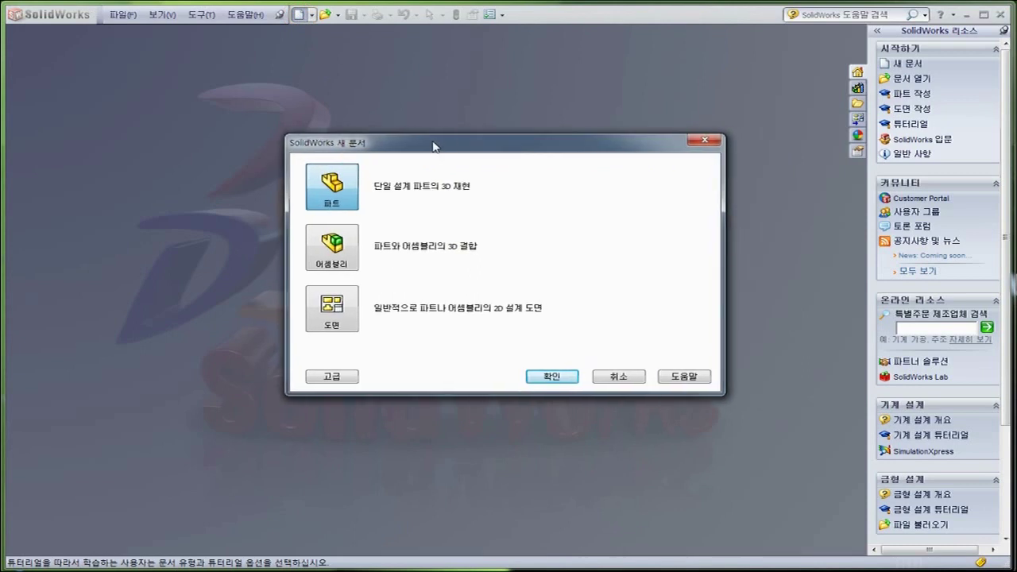
{"action": "left_click", "coordinate": [552, 376]}
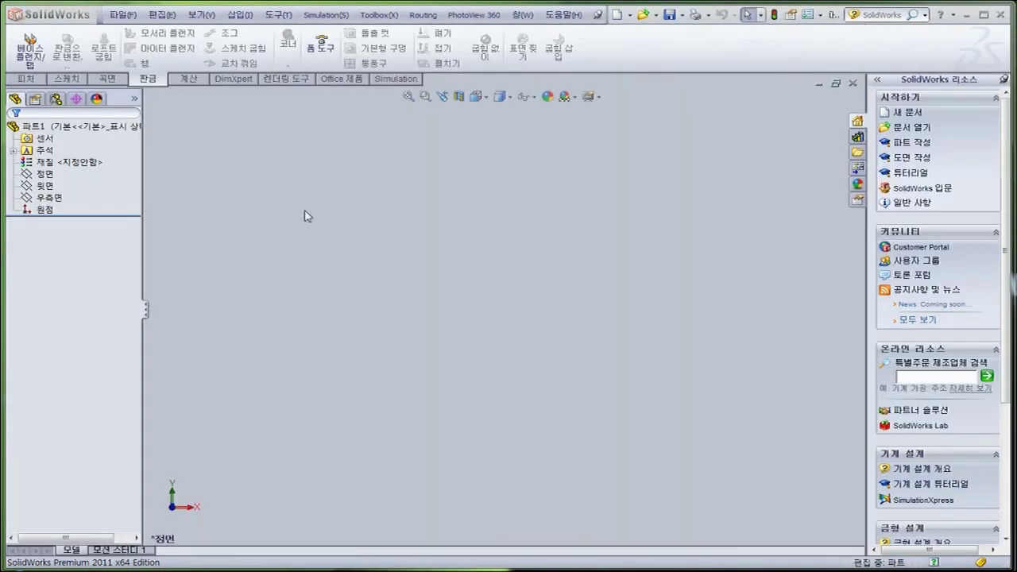
- Start a new sketch on the Front plane (정면)
{"action": "left_click", "coordinate": [64, 79]}
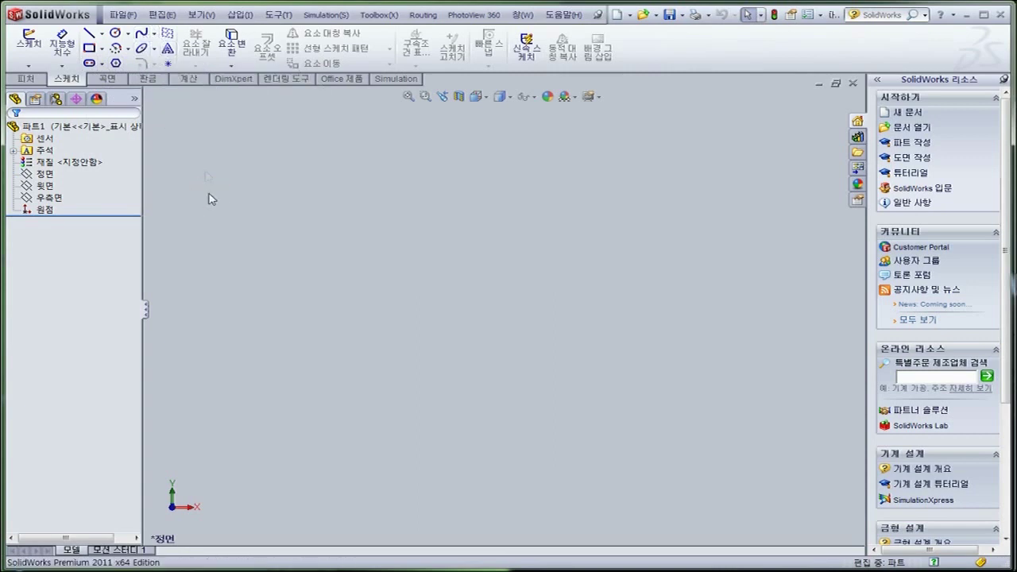
{"action": "left_click", "coordinate": [45, 176]}
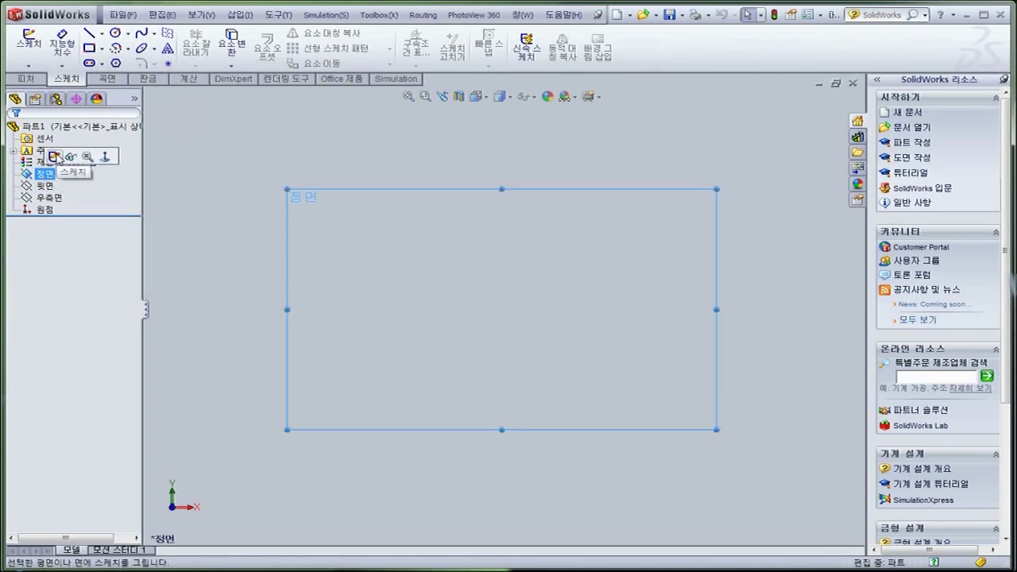
{"action": "left_click", "coordinate": [55, 158]}
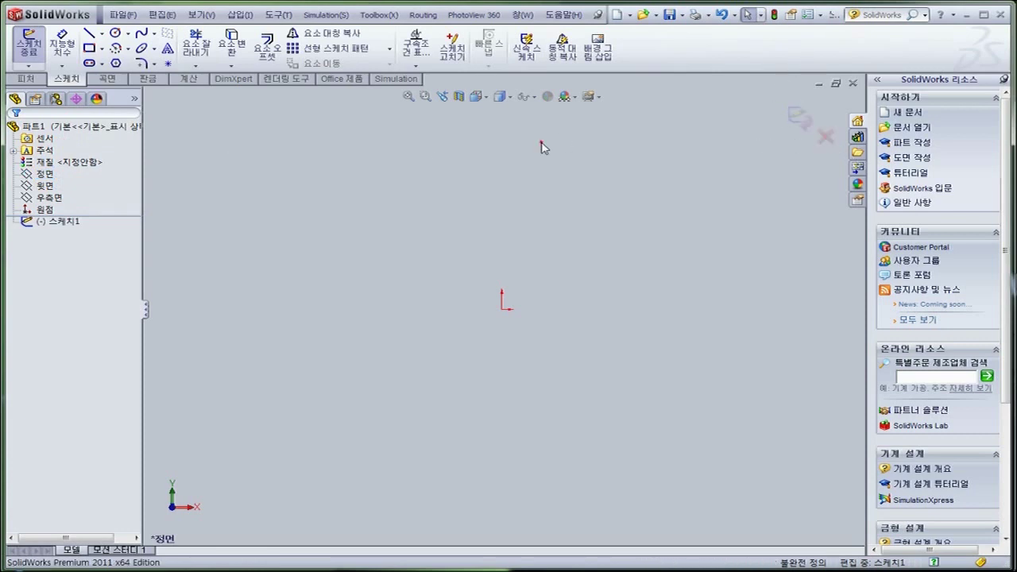
- Sketch a six-sided polygon centred on the origin with a vertex straight above it and an inscribed circle about 112 mm in diameter
{"action": "left_click", "coordinate": [116, 63]}
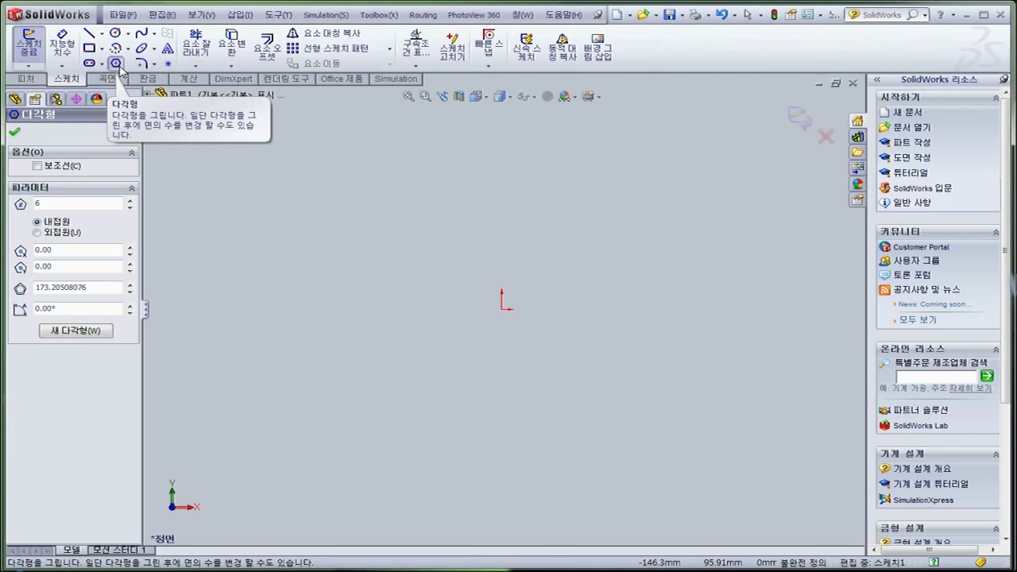
{"action": "left_click", "coordinate": [54, 153]}
{"action": "left_click", "coordinate": [108, 174]}
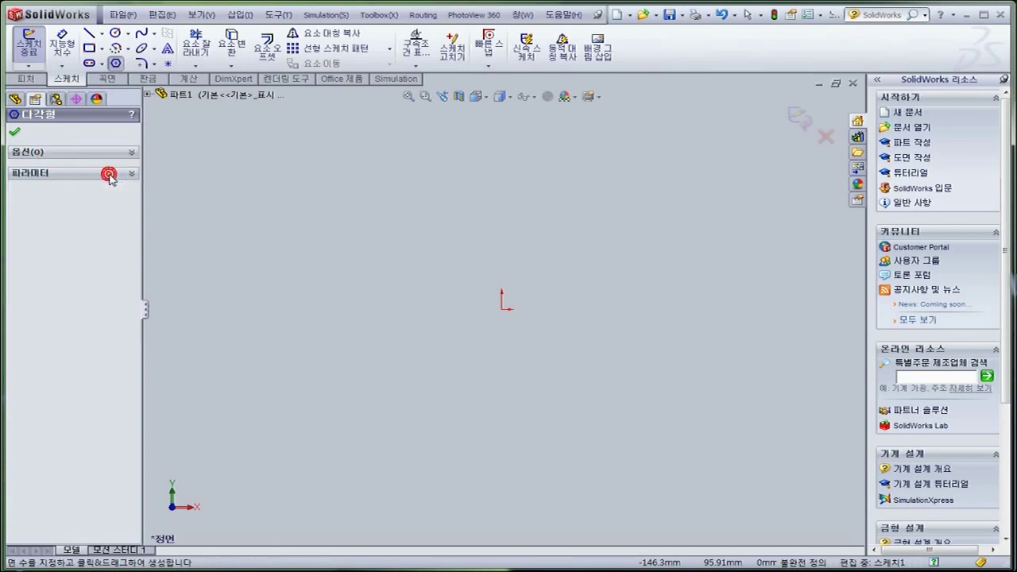
{"action": "left_click", "coordinate": [55, 152]}
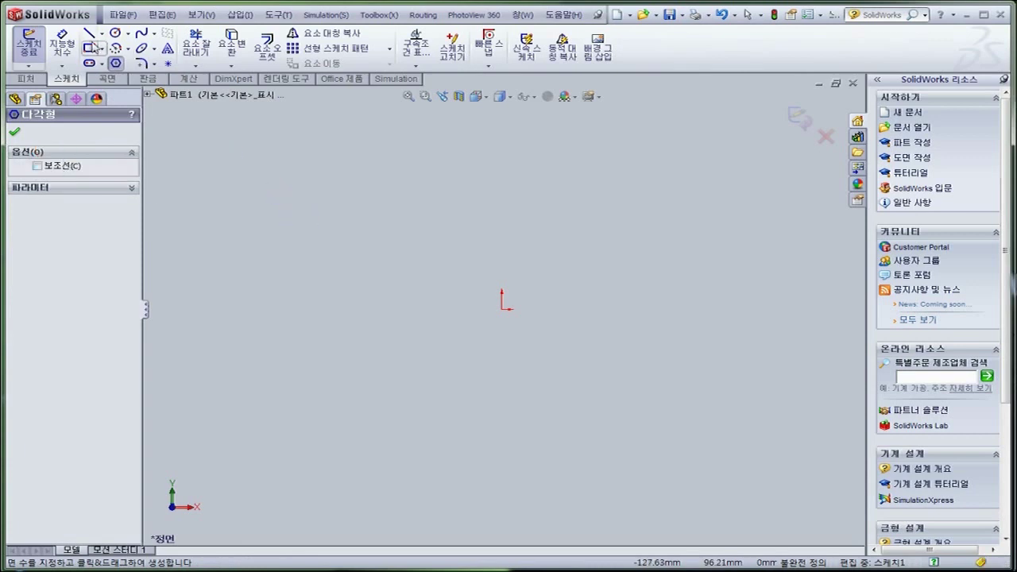
{"action": "left_click", "coordinate": [49, 172]}
{"action": "left_click", "coordinate": [49, 170]}
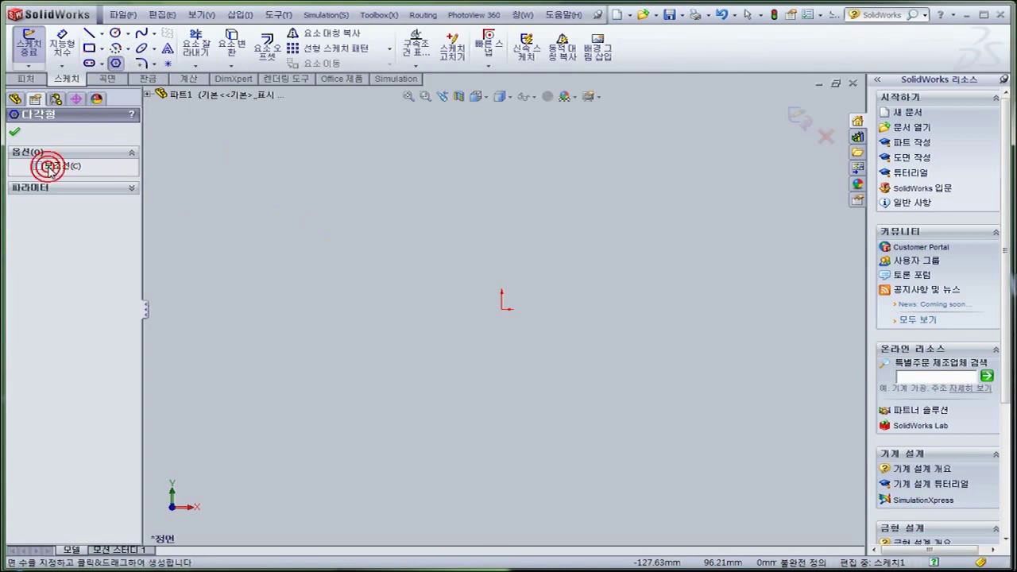
{"action": "left_click", "coordinate": [115, 152]}
{"action": "left_click", "coordinate": [102, 174]}
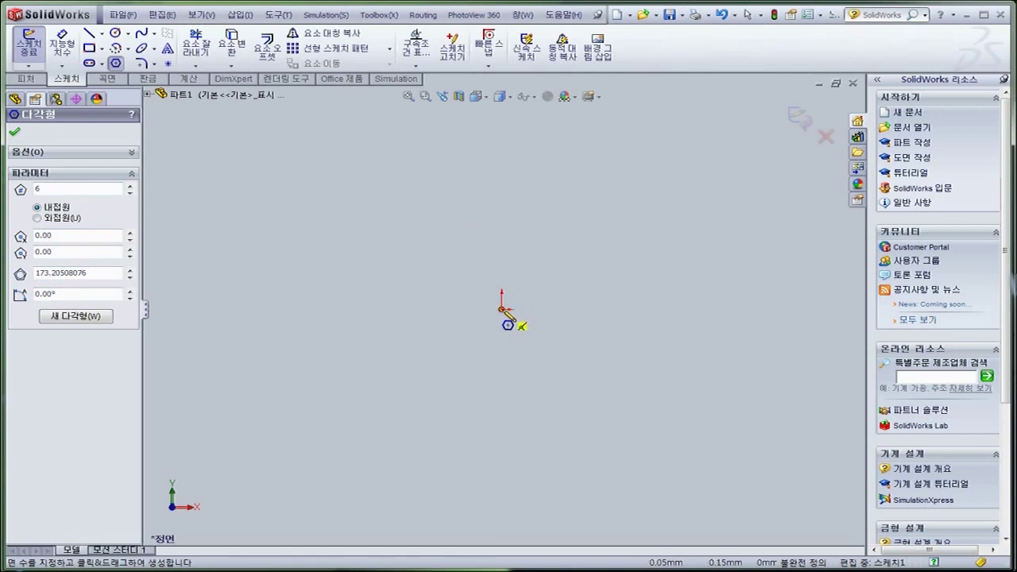
{"action": "left_click", "coordinate": [503, 310]}
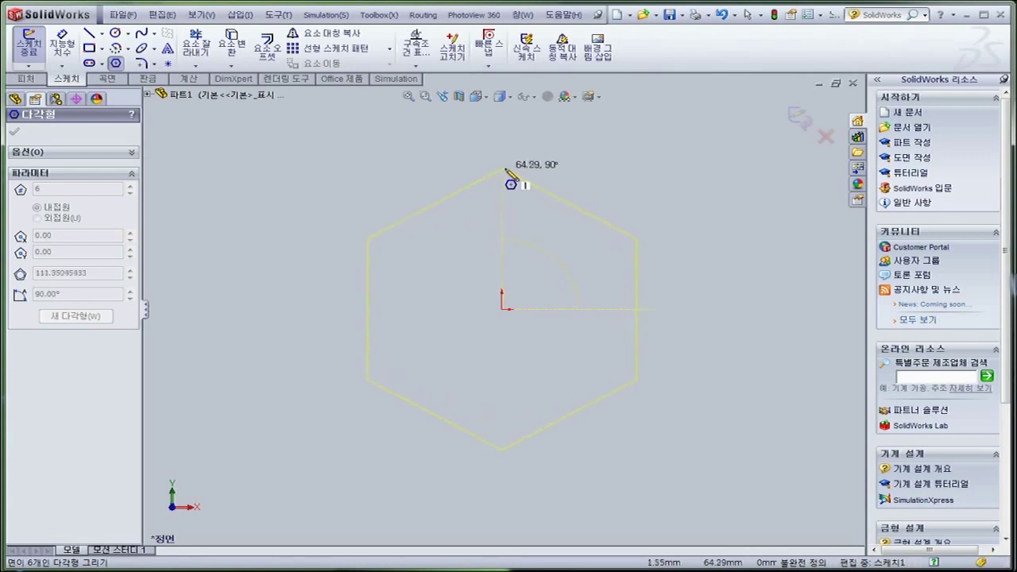
{"action": "left_click", "coordinate": [507, 171]}
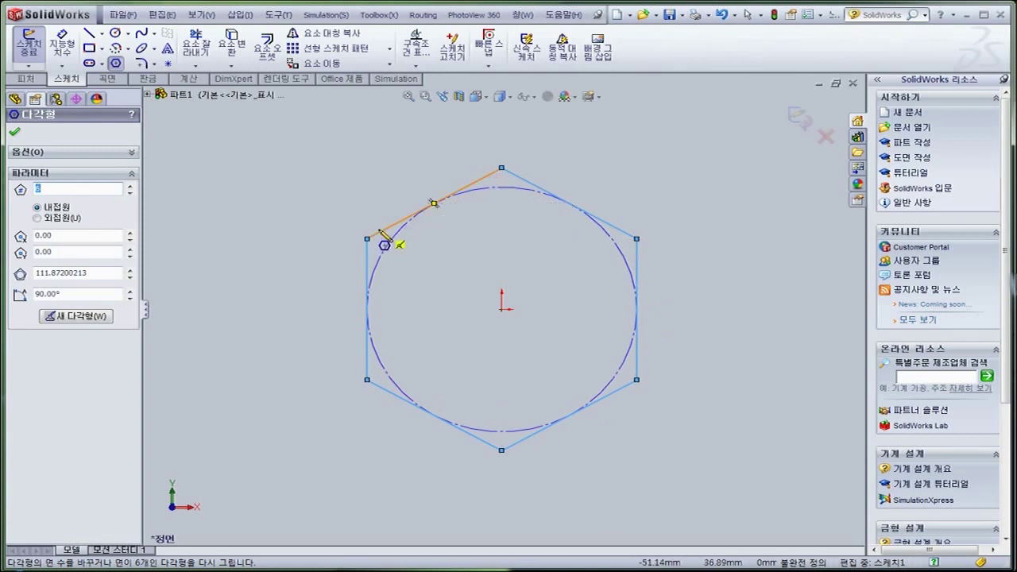
- Reduce the hexagon's number of sides to 3
{"action": "left_click", "coordinate": [62, 189]}
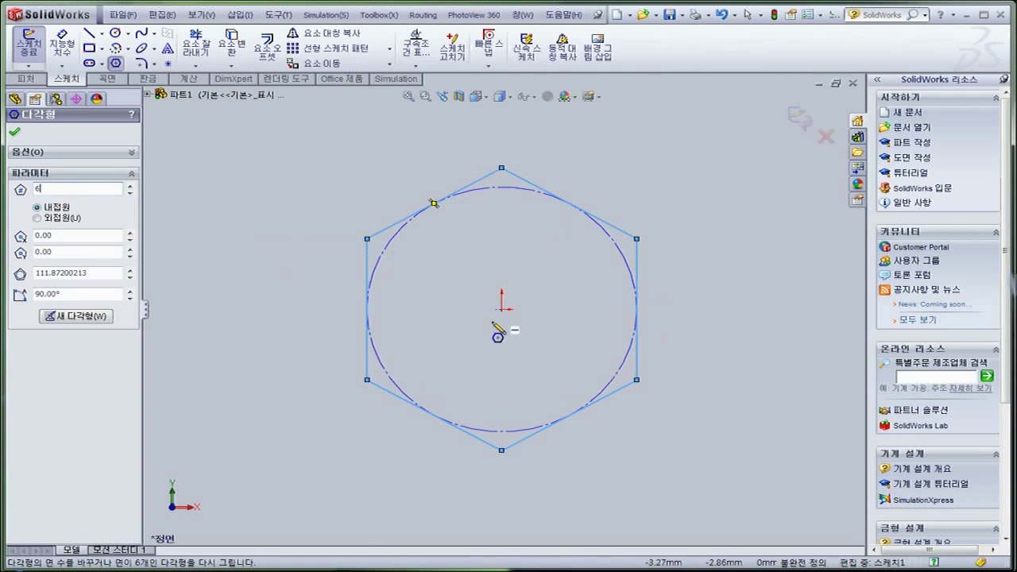
{"action": "left_click", "coordinate": [130, 193]}
{"action": "left_click", "coordinate": [130, 193]}
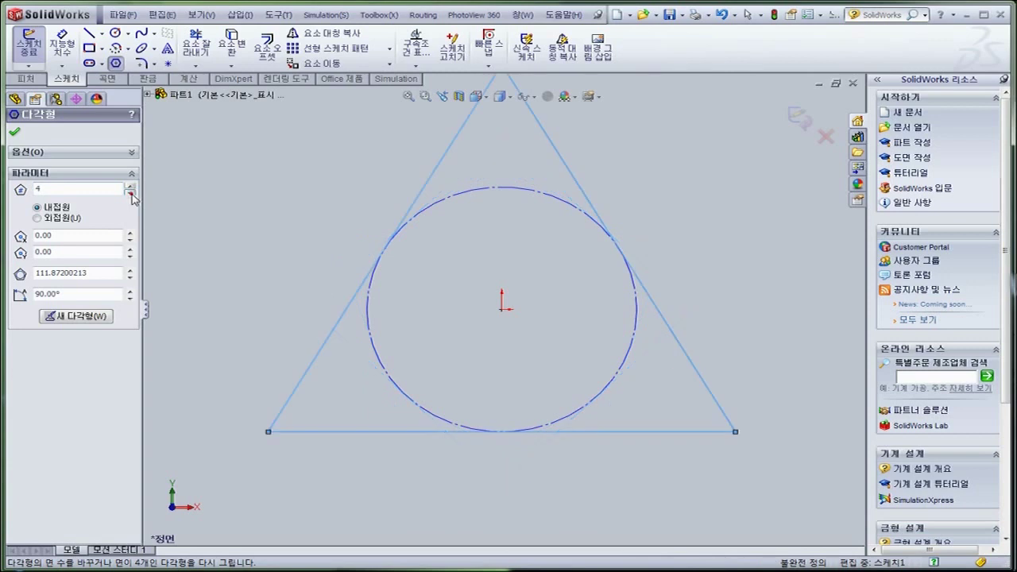
- Raise the polygon's number of sides to 14
{"action": "left_click", "coordinate": [130, 187]}
{"action": "left_click", "coordinate": [130, 186]}
{"action": "left_click", "coordinate": [130, 187]}
{"action": "left_click", "coordinate": [131, 186]}
{"action": "left_click", "coordinate": [131, 186]}
{"action": "left_click", "coordinate": [130, 187]}
{"action": "left_click", "coordinate": [130, 186]}
{"action": "left_click", "coordinate": [131, 187]}
{"action": "left_click", "coordinate": [130, 187]}
{"action": "left_click", "coordinate": [131, 186]}
{"action": "left_click", "coordinate": [130, 186]}
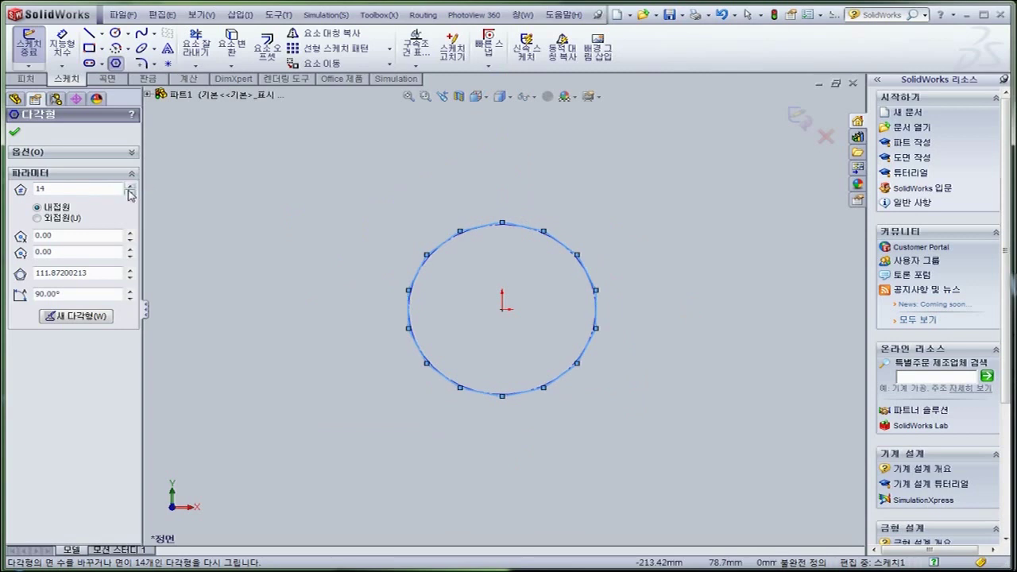
- Lower the polygon's number of sides from its current count back to 3
{"action": "left_click", "coordinate": [131, 193]}
{"action": "left_click", "coordinate": [130, 193]}
{"action": "left_click", "coordinate": [130, 193]}
{"action": "left_click", "coordinate": [131, 193]}
{"action": "left_click", "coordinate": [131, 193]}
{"action": "left_click", "coordinate": [130, 193]}
{"action": "left_click", "coordinate": [131, 193]}
{"action": "left_click", "coordinate": [130, 193]}
{"action": "left_click", "coordinate": [130, 193]}
{"action": "left_click", "coordinate": [131, 193]}
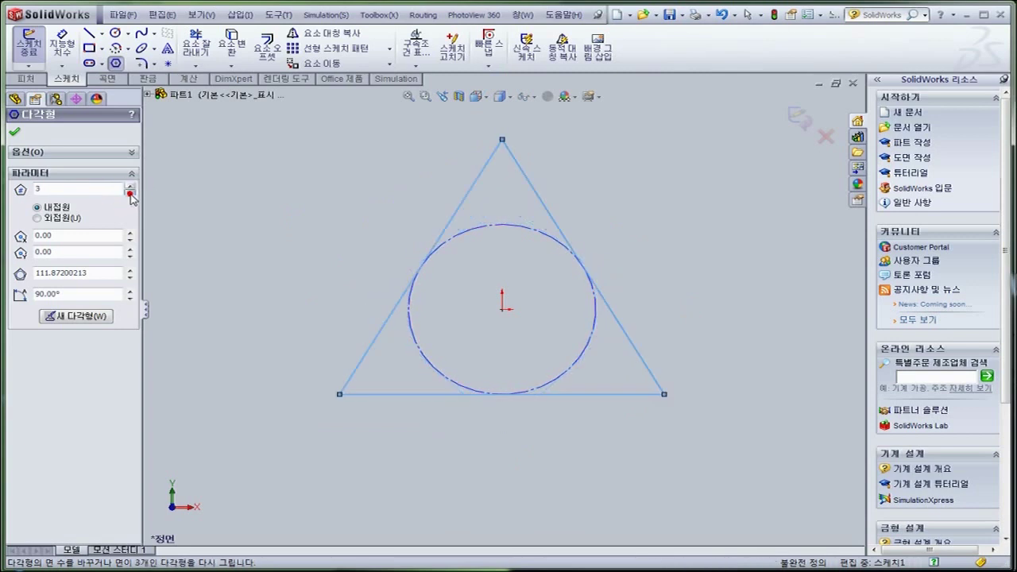
{"action": "scroll", "coordinate": [497, 237], "scroll_direction": "down", "scroll_amount": 2}
{"action": "scroll", "coordinate": [497, 237], "scroll_direction": "up", "scroll_amount": 1}
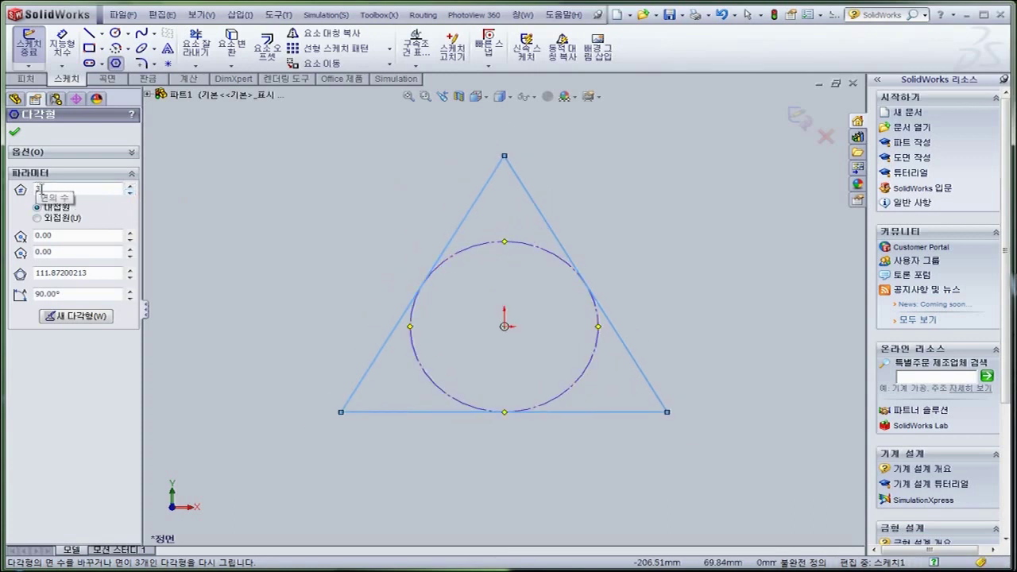
- Try different side counts between 4 and 7 on the polygon
{"action": "left_click", "coordinate": [129, 186]}
{"action": "left_click", "coordinate": [129, 186]}
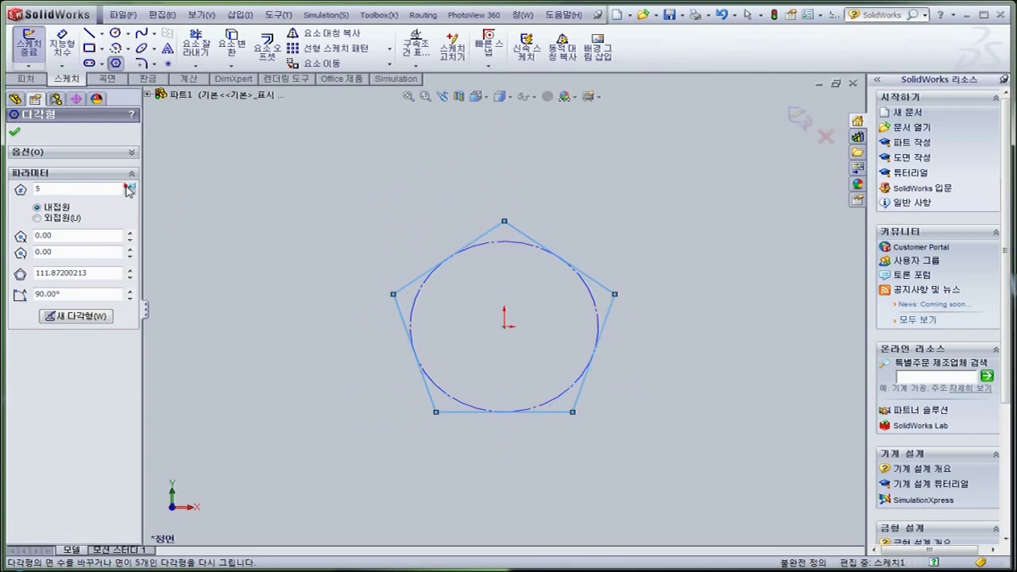
{"action": "left_click", "coordinate": [129, 192]}
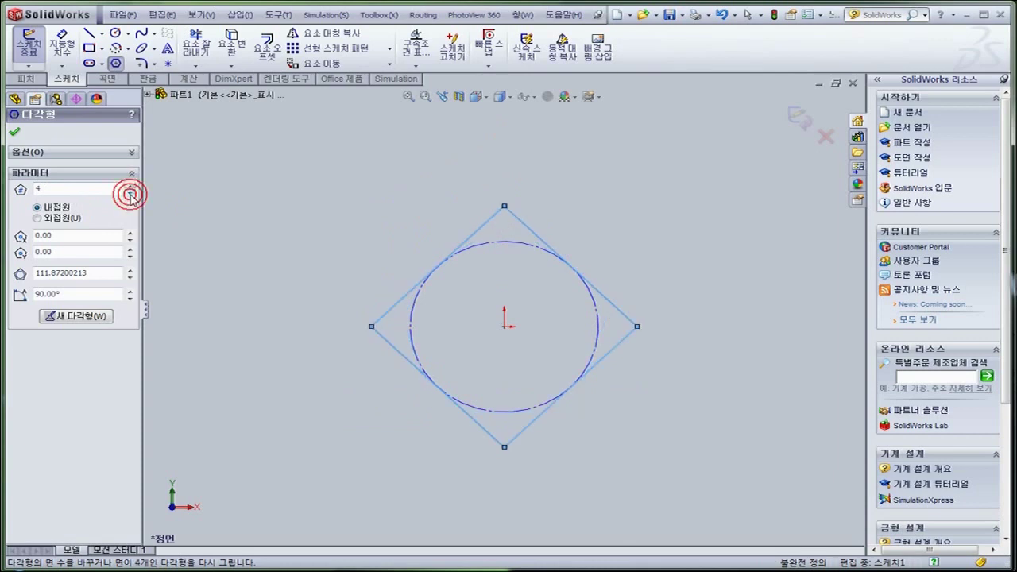
{"action": "left_click", "coordinate": [129, 186]}
{"action": "left_click", "coordinate": [130, 186]}
{"action": "left_click", "coordinate": [129, 186]}
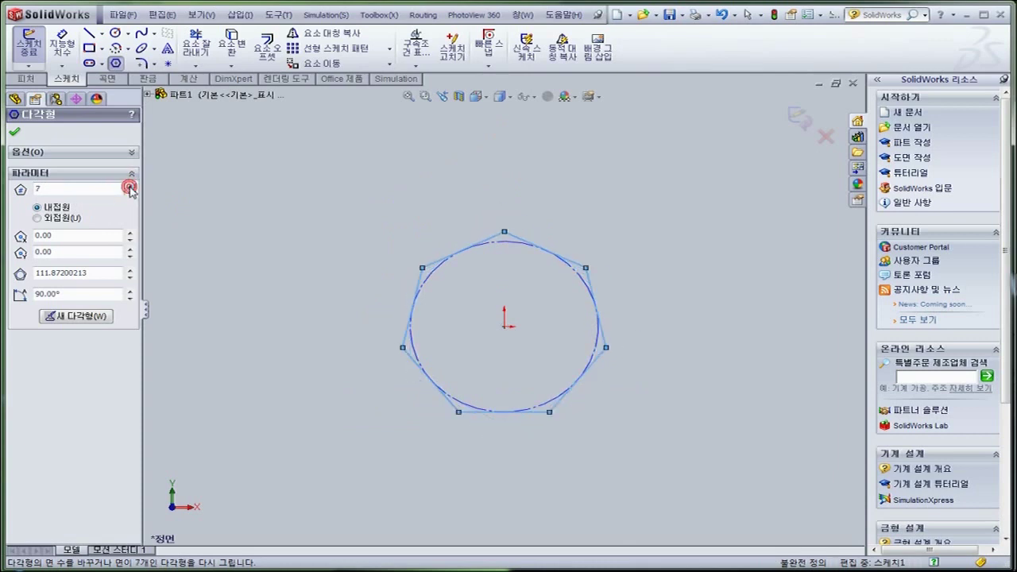
{"action": "left_click", "coordinate": [130, 193]}
- Set the polygon's number of sides to 5
{"action": "double_click", "coordinate": [38, 191]}
{"action": "type", "text": "5"}
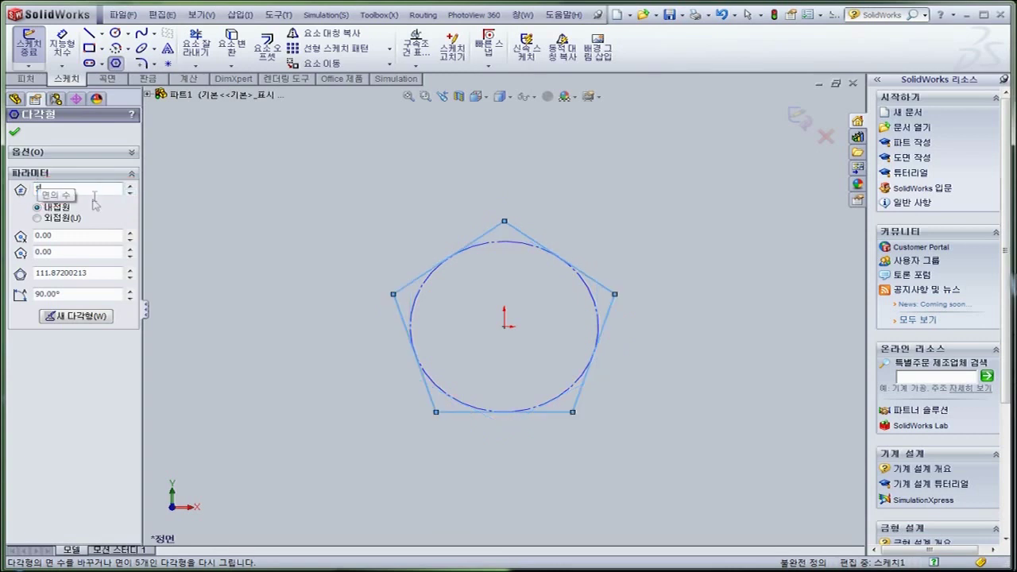
{"action": "key", "text": "Return"}
- Set the polygon's number of sides to 12 and change its reference circle to circumscribed (외접원)
{"action": "type", "text": "1"}
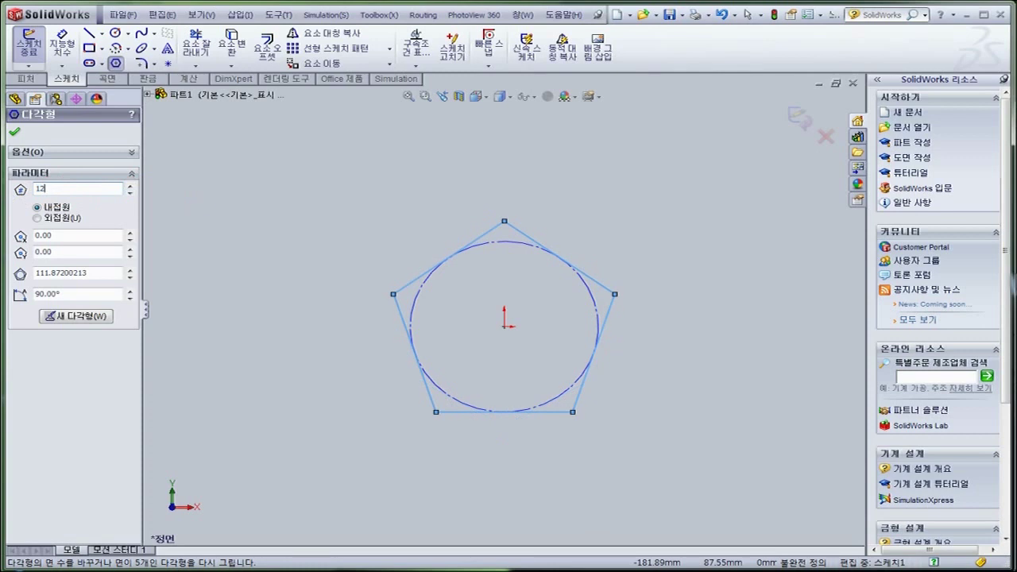
{"action": "type", "text": "2"}
{"action": "scroll", "coordinate": [497, 327], "scroll_direction": "down", "scroll_amount": 3}
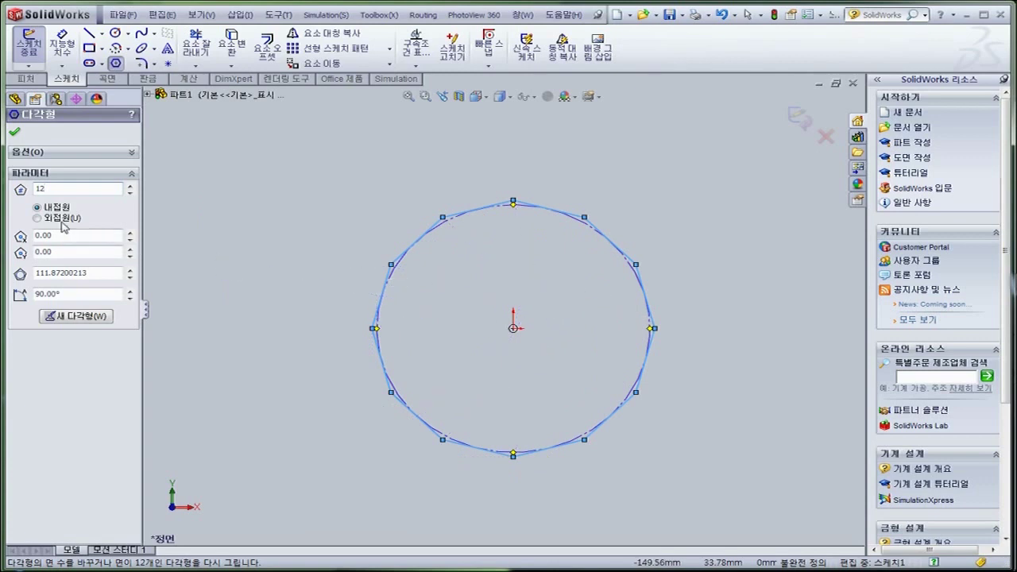
{"action": "left_click", "coordinate": [37, 219]}
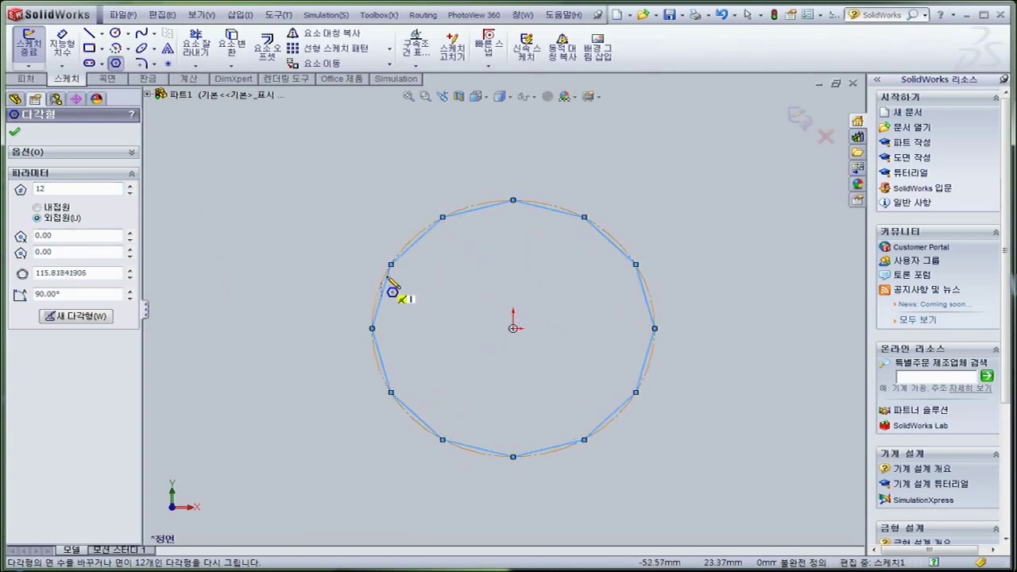
- Reduce the circumscribed polygon to 3 sides
{"action": "left_click", "coordinate": [130, 194]}
{"action": "left_click", "coordinate": [129, 194]}
{"action": "left_click", "coordinate": [130, 193]}
{"action": "left_click", "coordinate": [129, 193]}
{"action": "left_click", "coordinate": [130, 194]}
{"action": "left_click", "coordinate": [129, 193]}
{"action": "left_click", "coordinate": [130, 193]}
{"action": "left_click", "coordinate": [130, 193]}
{"action": "left_click", "coordinate": [130, 194]}
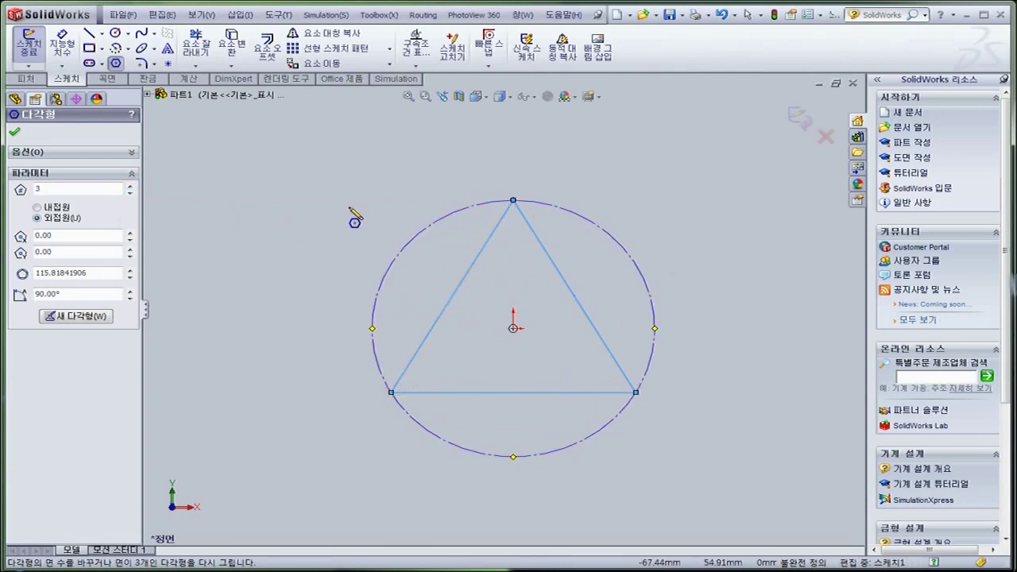
- Sketch a second polygon to the left of the triangle with 8 sides and a circumscribed circle about 125 mm in diameter
{"action": "left_click", "coordinate": [101, 317]}
{"action": "scroll", "coordinate": [379, 325], "scroll_direction": "up", "scroll_amount": 2}
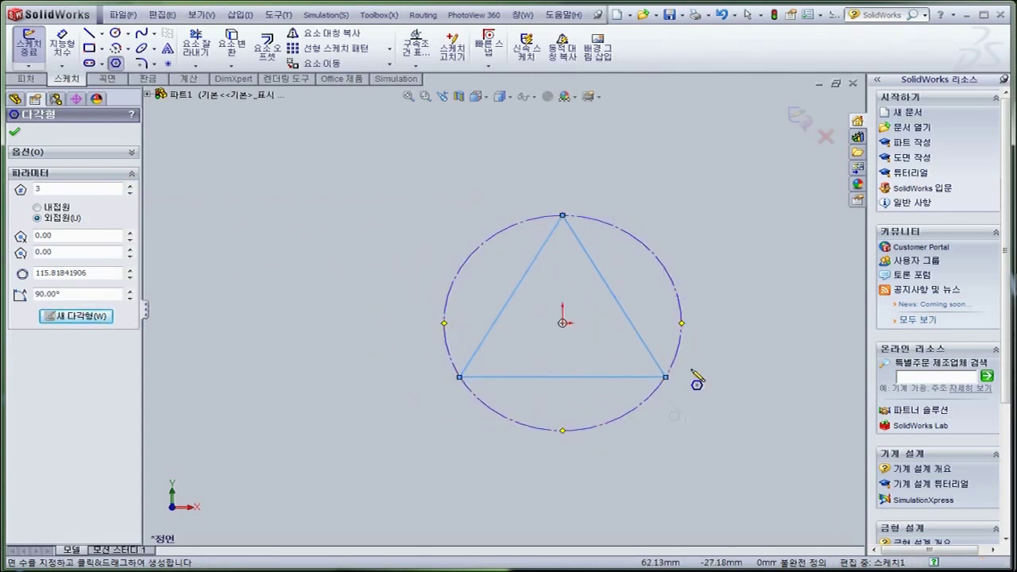
{"action": "scroll", "coordinate": [374, 334], "scroll_direction": "up", "scroll_amount": 2}
{"action": "scroll", "coordinate": [365, 318], "scroll_direction": "down", "scroll_amount": 2}
{"action": "left_click", "coordinate": [359, 275]}
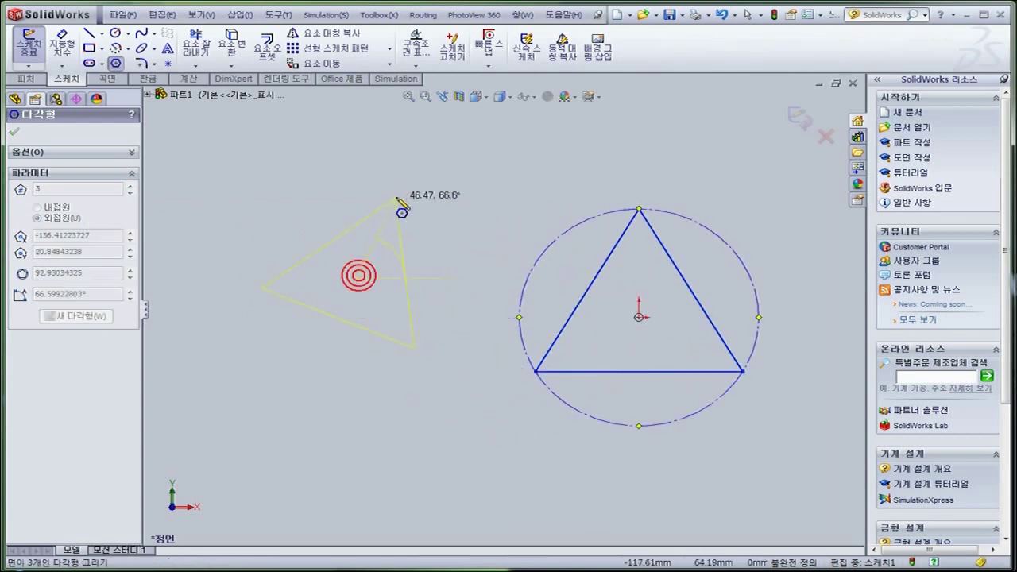
{"action": "left_click", "coordinate": [356, 162]}
{"action": "left_click_drag", "start_coordinate": [128, 186], "coordinate": [128, 187]}
{"action": "left_click", "coordinate": [129, 193]}
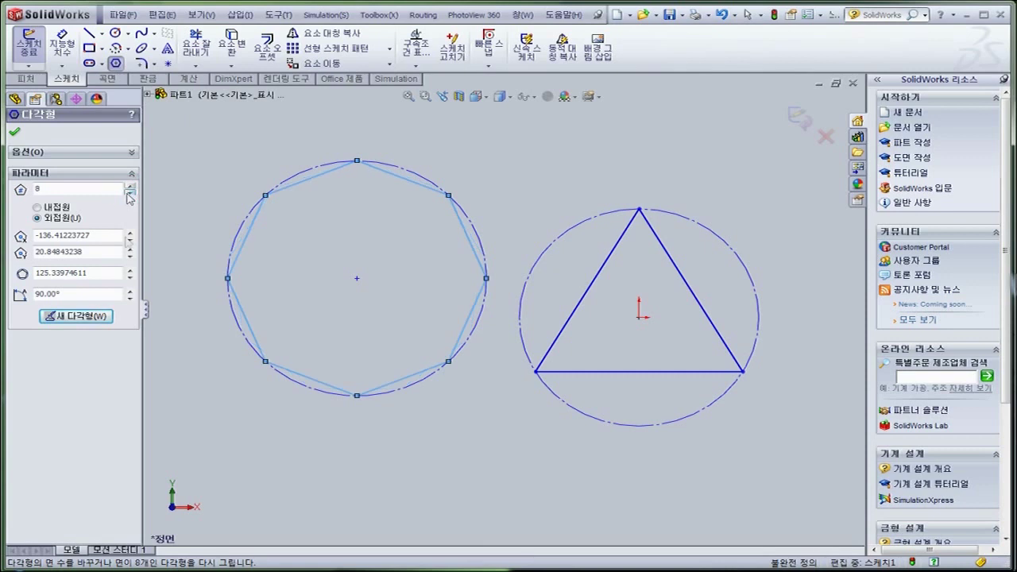
{"action": "left_click", "coordinate": [15, 132]}
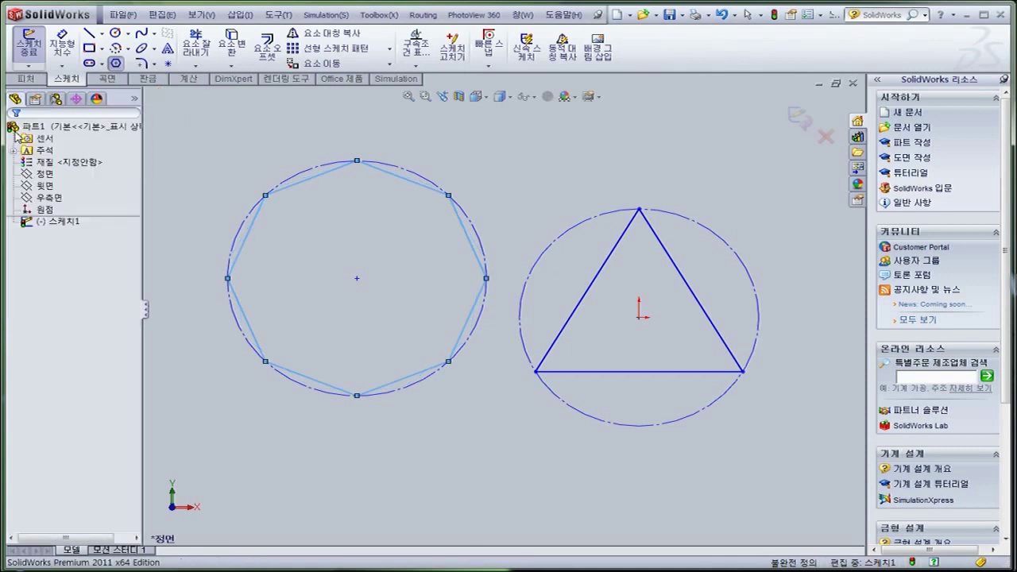
{"action": "key", "text": "Escape"}
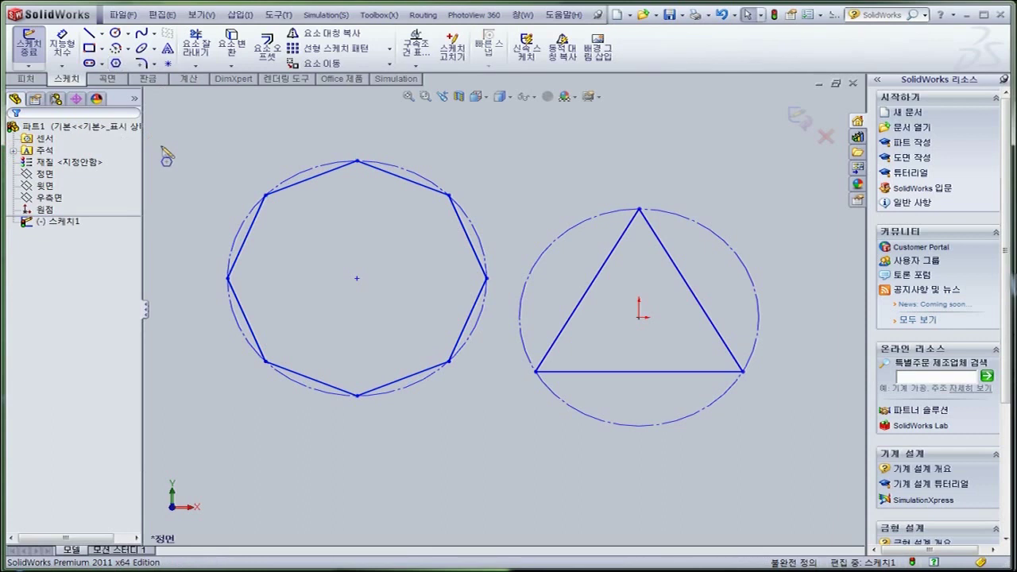
- Rotate the triangle about the origin by its upper vertex until it points downward
{"action": "scroll", "coordinate": [505, 310], "scroll_direction": "up", "scroll_amount": 1}
{"action": "scroll", "coordinate": [606, 326], "scroll_direction": "up", "scroll_amount": 2}
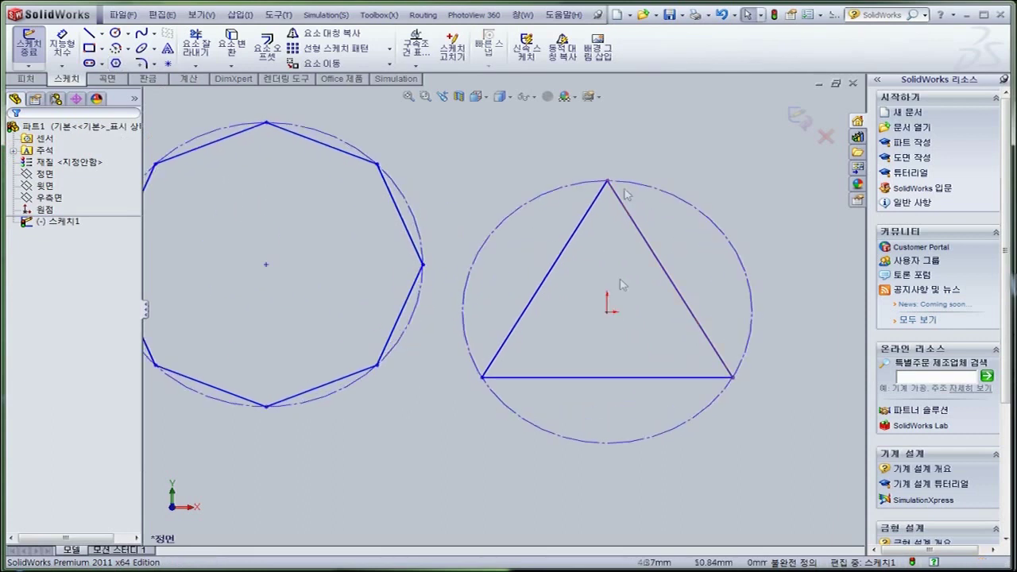
{"action": "mouse_move", "coordinate": [609, 182]}
{"action": "left_mouse_down"}
{"action": "mouse_move", "coordinate": [736, 234]}
{"action": "mouse_move", "coordinate": [755, 211]}
{"action": "mouse_move", "coordinate": [766, 234]}
{"action": "mouse_move", "coordinate": [743, 249]}
{"action": "left_mouse_up"}
{"action": "scroll", "coordinate": [502, 322], "scroll_direction": "up", "scroll_amount": 4}
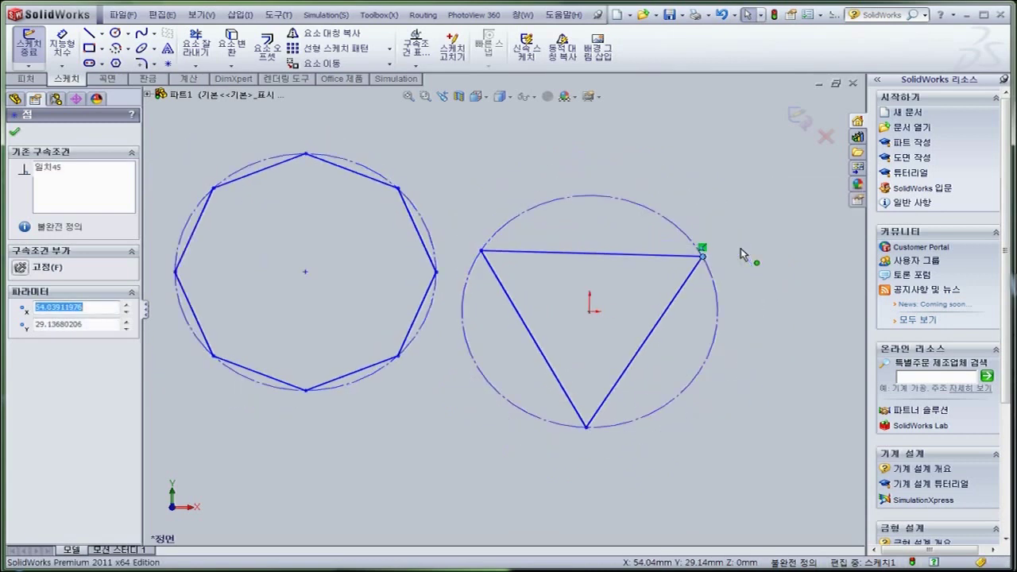
- Delete the octagon together with its construction circle
{"action": "mouse_move", "coordinate": [251, 191]}
{"action": "left_mouse_down"}
{"action": "mouse_move", "coordinate": [392, 301]}
{"action": "mouse_move", "coordinate": [472, 407]}
{"action": "left_mouse_up"}
{"action": "key", "text": "Delete"}
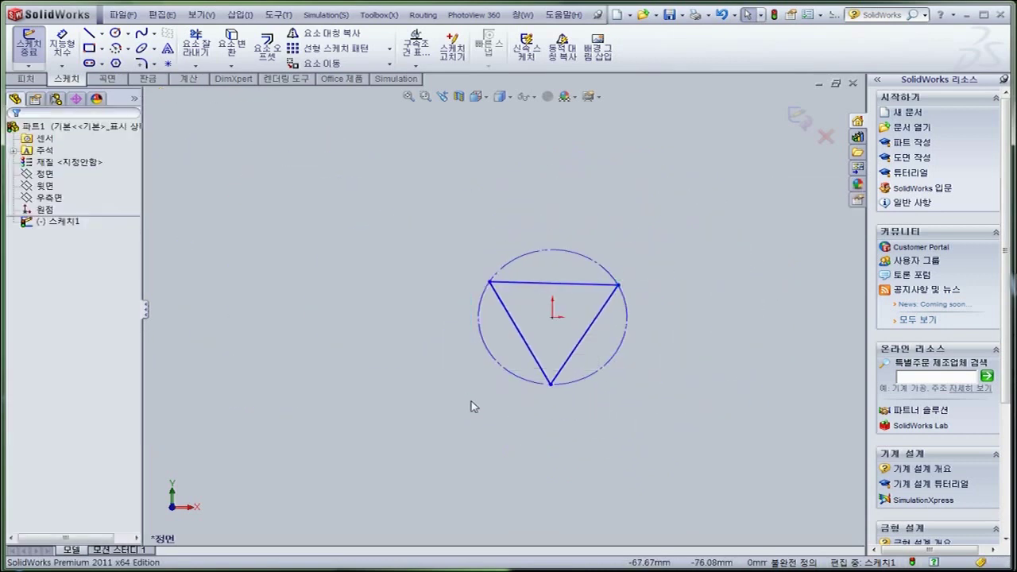
{"action": "scroll", "coordinate": [581, 341], "scroll_direction": "down", "scroll_amount": 3}
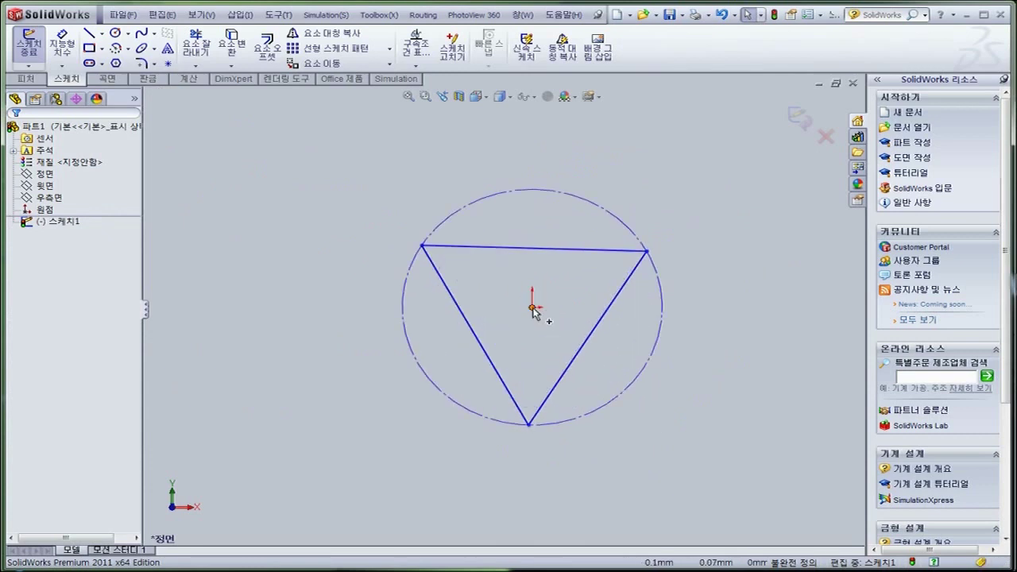
- Rotate and enlarge the triangle about the origin by its upper-right vertex until it points upward
{"action": "scroll", "coordinate": [534, 311], "scroll_direction": "up", "scroll_amount": 1}
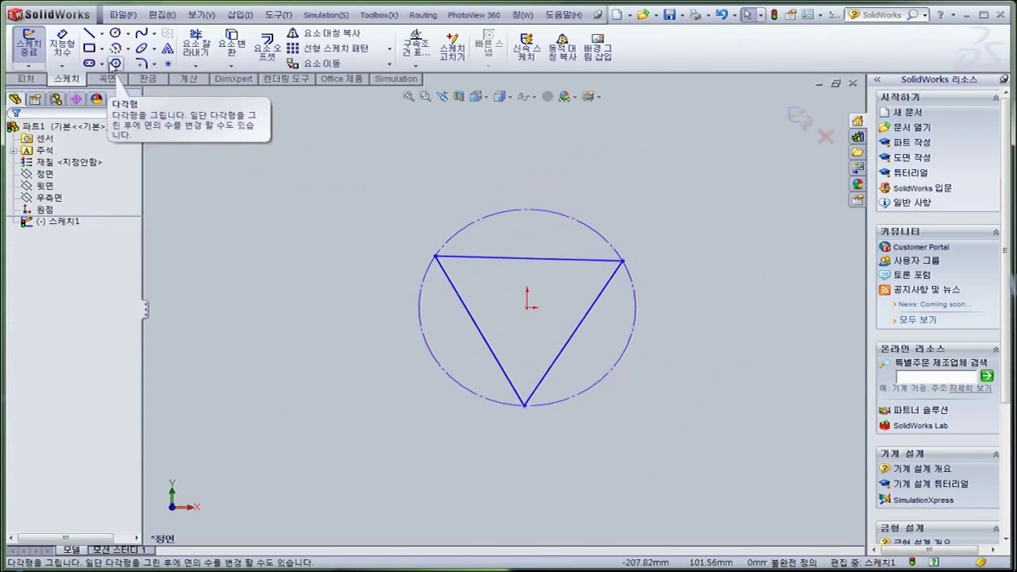
{"action": "scroll", "coordinate": [556, 344], "scroll_direction": "down", "scroll_amount": 1}
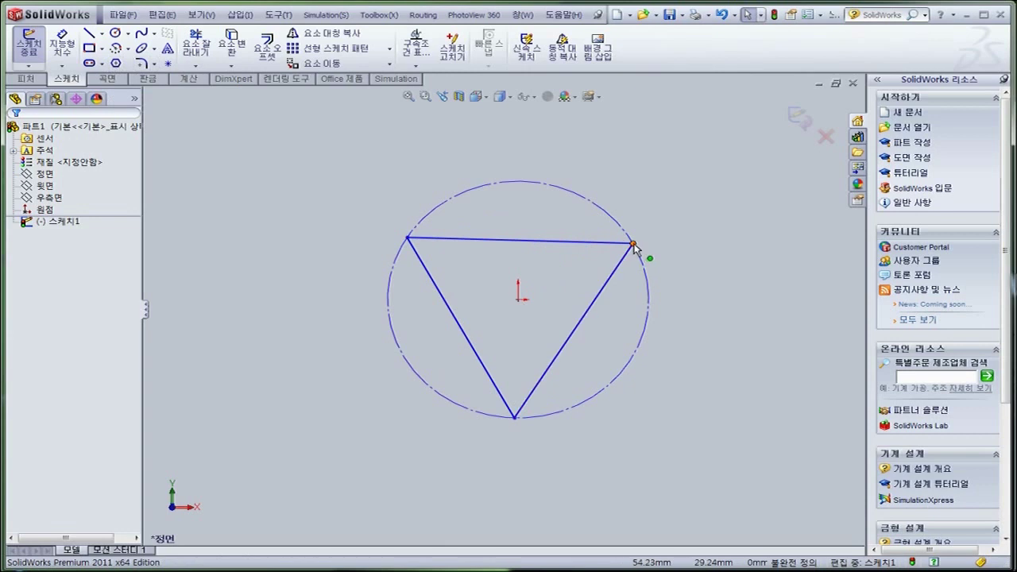
{"action": "left_click", "coordinate": [520, 300]}
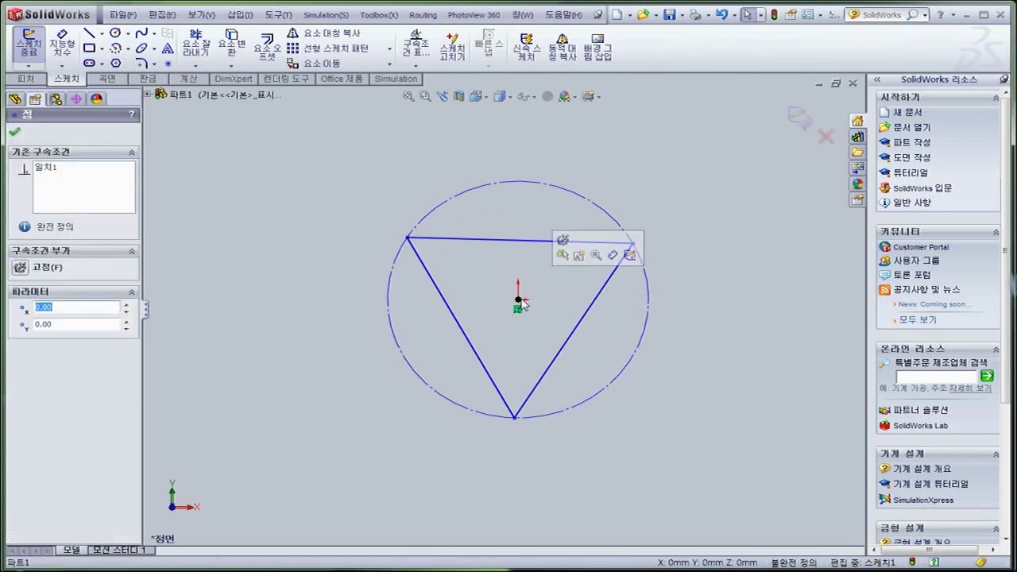
{"action": "left_click", "coordinate": [545, 315]}
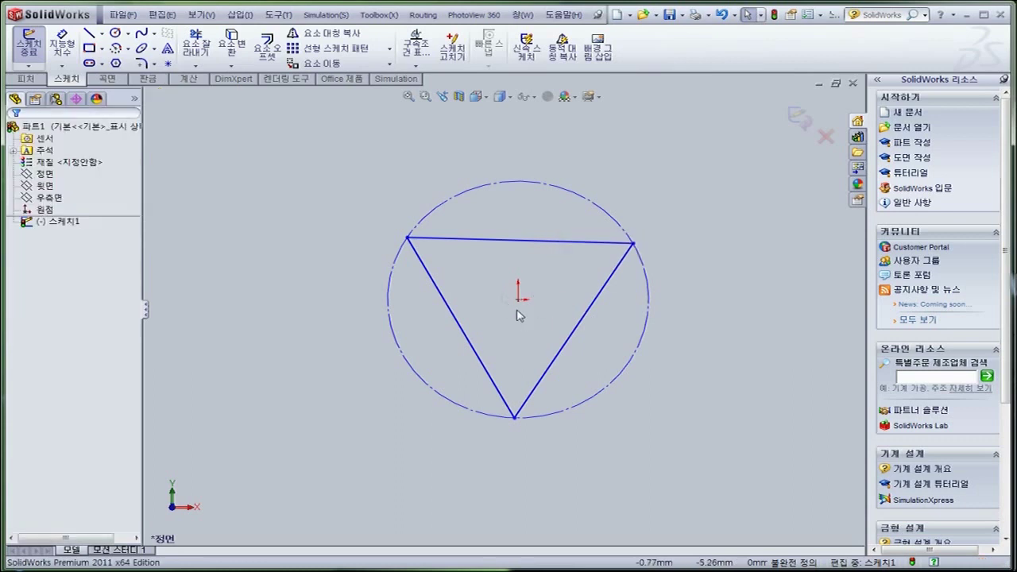
{"action": "left_click_drag", "start_coordinate": [633, 244], "coordinate": [514, 159]}
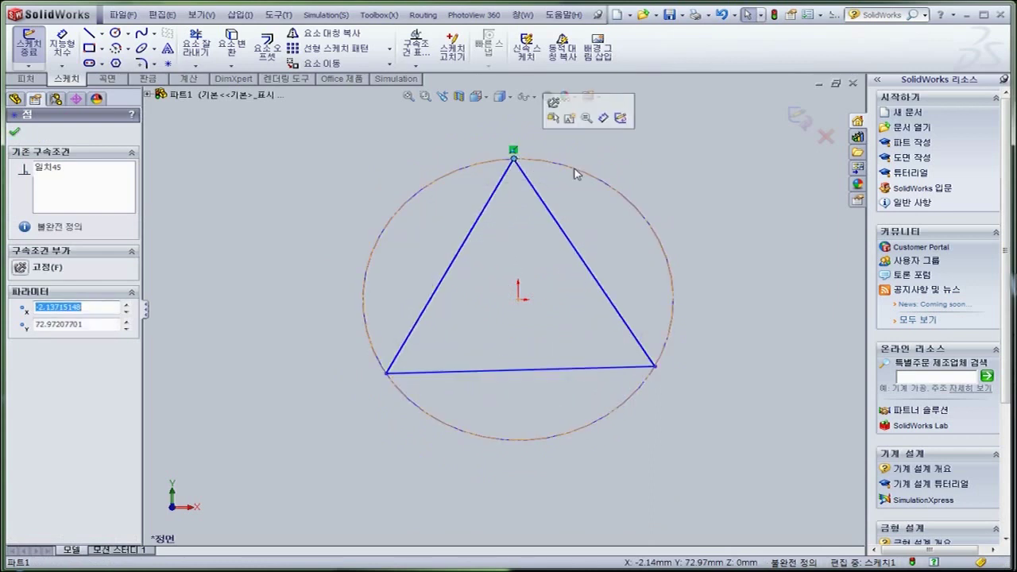
{"action": "left_click", "coordinate": [590, 230]}
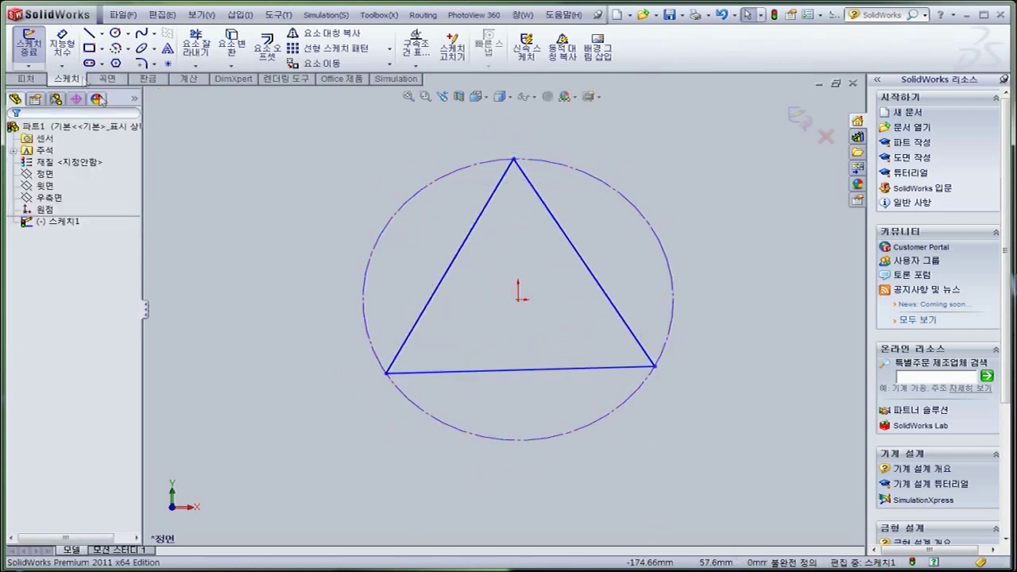
- Dimension the triangle's right side to 100 mm
{"action": "left_click", "coordinate": [59, 42]}
{"action": "left_click", "coordinate": [562, 232]}
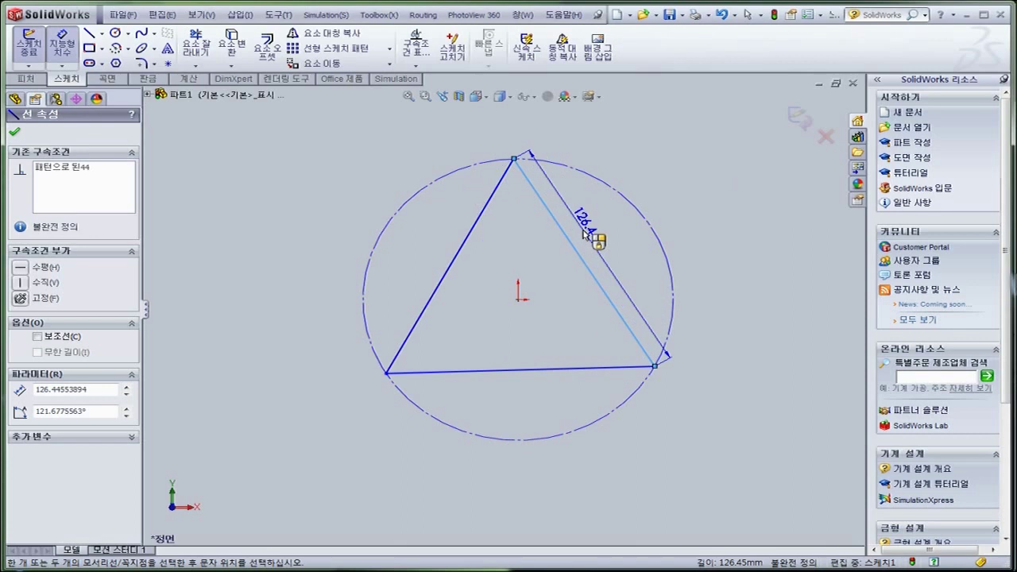
{"action": "left_click", "coordinate": [584, 233]}
{"action": "type", "text": "100"}
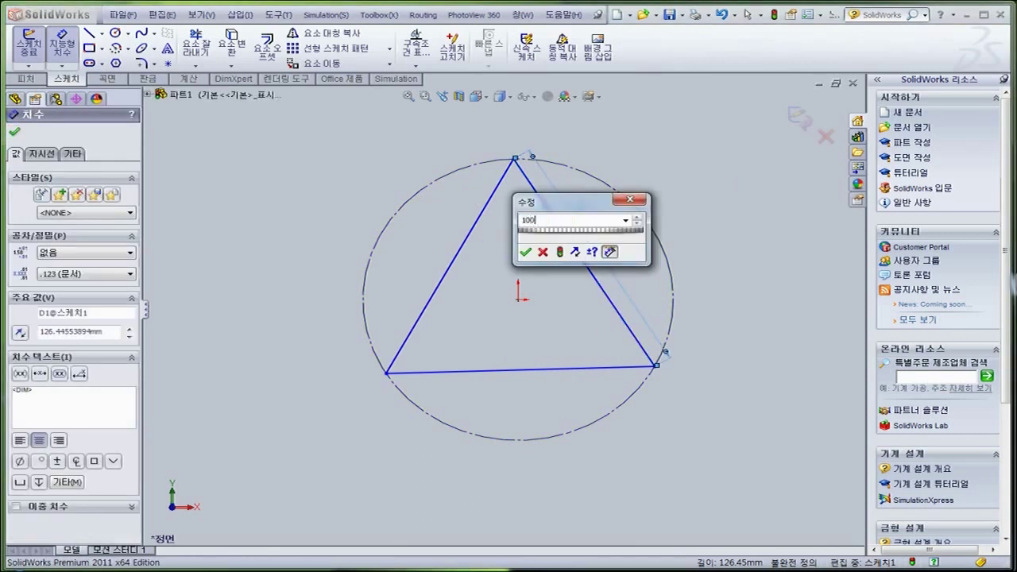
{"action": "key", "text": "Return"}
{"action": "key", "text": "Escape"}
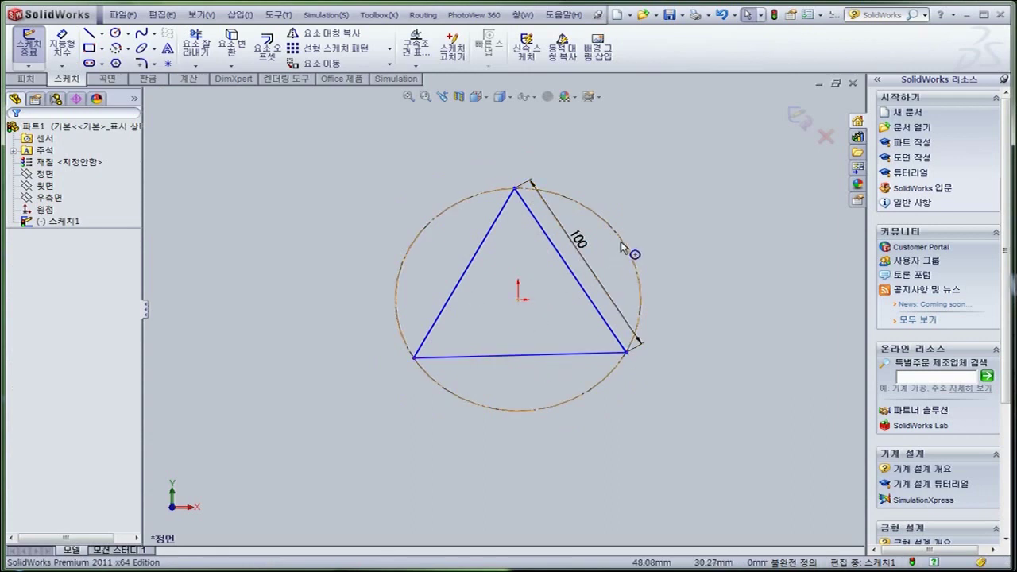
- Rotate the dimensioned triangle about the origin by its lower-right vertex until its 100 mm side lies slightly tilted above the origin
{"action": "left_click", "coordinate": [549, 313]}
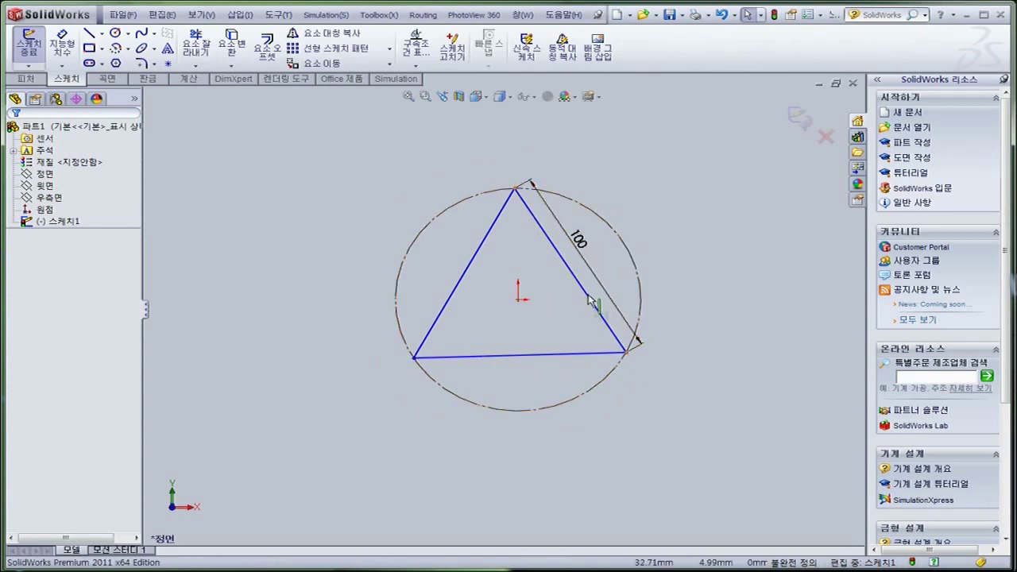
{"action": "left_click_drag", "start_coordinate": [628, 354], "coordinate": [670, 259]}
{"action": "left_click", "coordinate": [681, 282]}
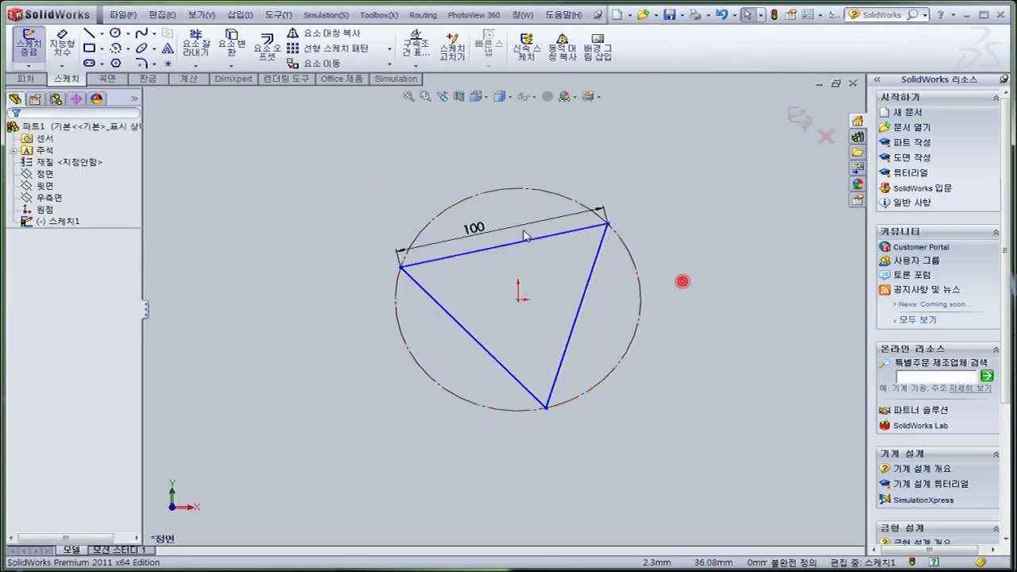
- Try a horizontal relation on the triangle's upper side and undo it
{"action": "left_click", "coordinate": [526, 242]}
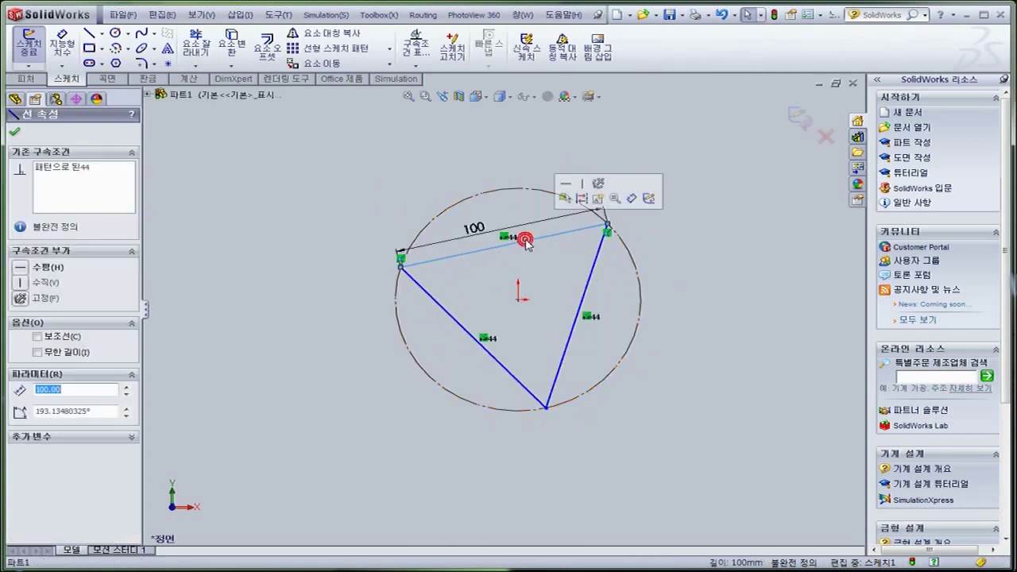
{"action": "left_click", "coordinate": [566, 183]}
{"action": "left_click", "coordinate": [714, 200]}
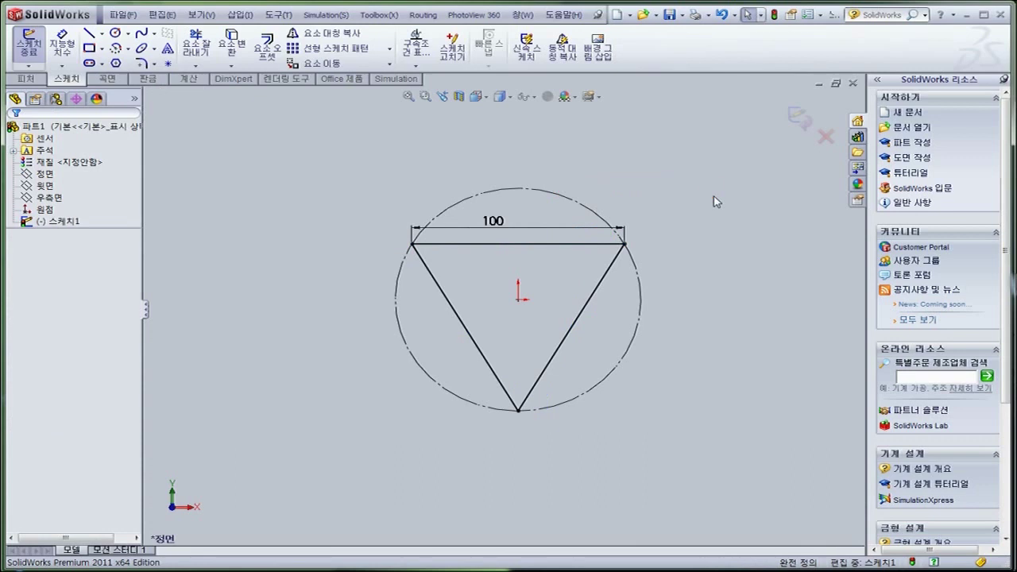
{"action": "key", "text": "ctrl+z"}
- Make the triangle's right side vertical with a sketch relation
{"action": "left_click", "coordinate": [588, 280]}
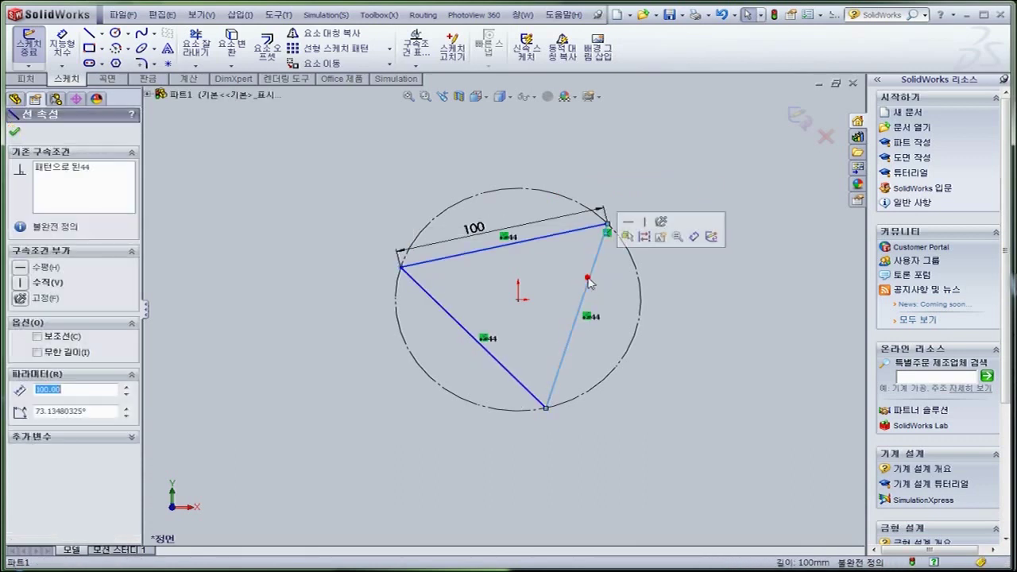
{"action": "left_click", "coordinate": [646, 222]}
{"action": "left_click", "coordinate": [720, 240]}
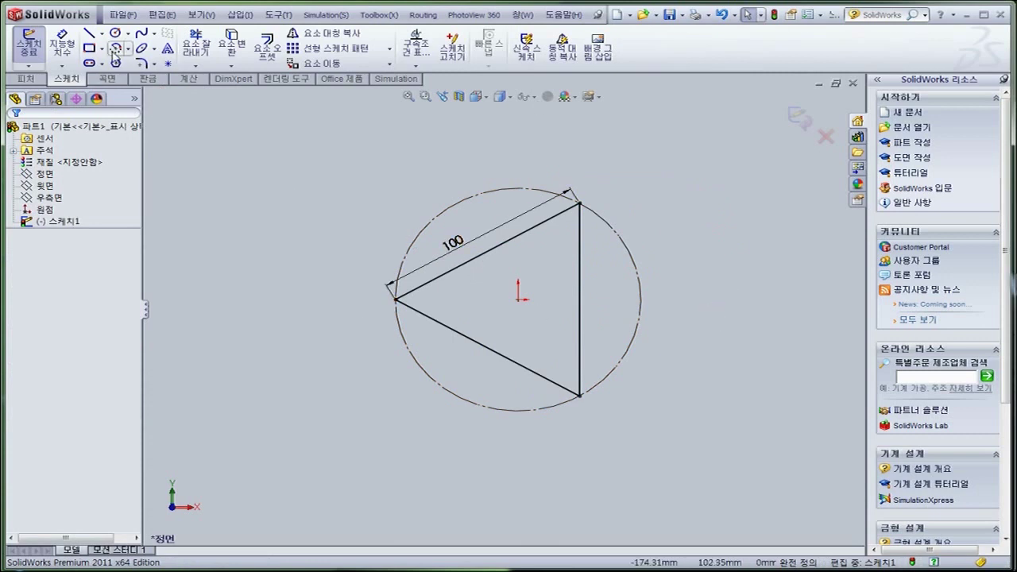
- Sketch an 8-sided polygon above and to the left of the triangle with an inscribed circle about 60 mm in diameter
{"action": "left_click", "coordinate": [116, 63]}
{"action": "left_click", "coordinate": [287, 192]}
{"action": "left_click", "coordinate": [327, 142]}
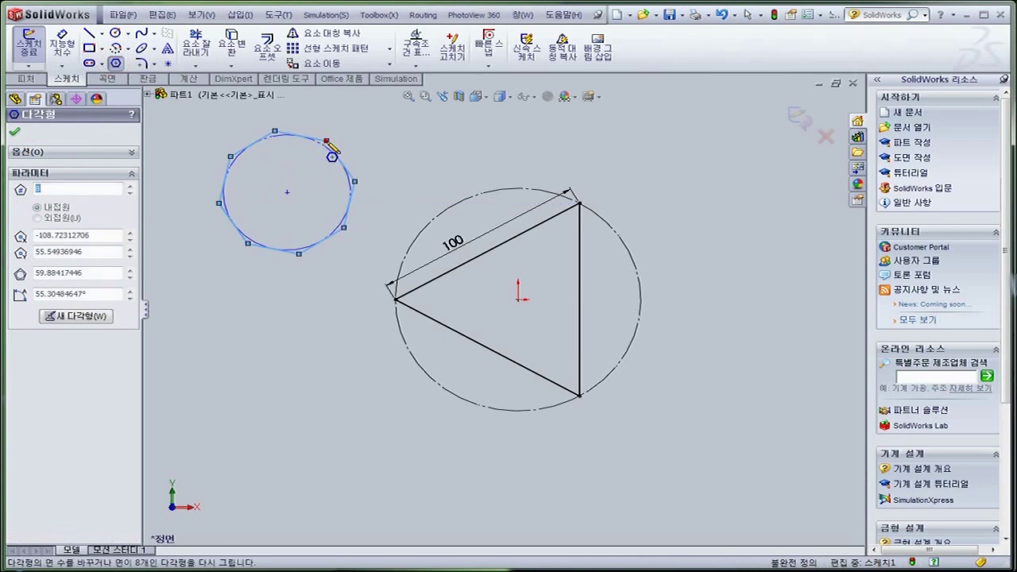
{"action": "key", "text": "Escape"}
{"action": "left_click", "coordinate": [288, 194]}
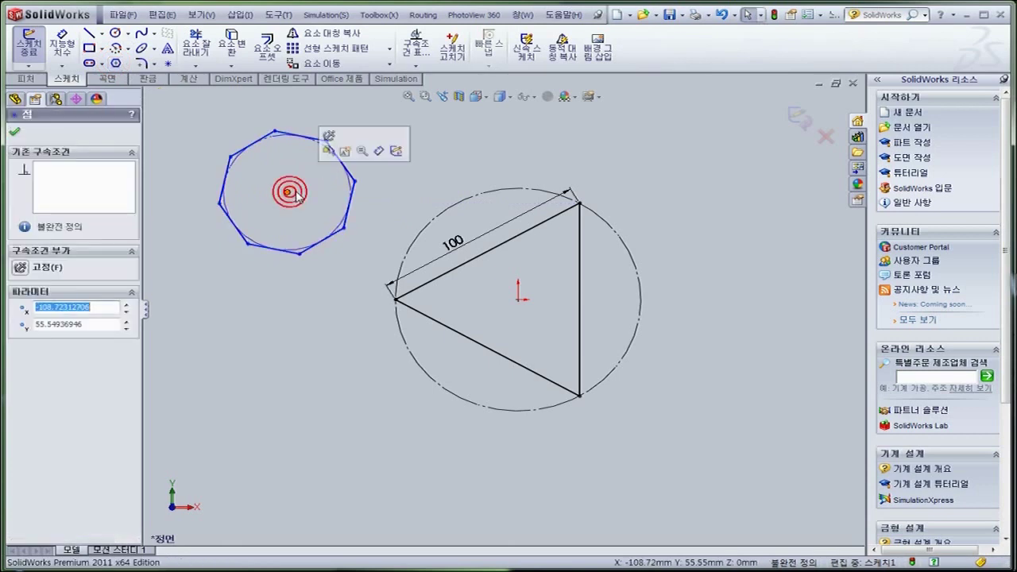
{"action": "left_click", "coordinate": [208, 200]}
- Dimension the octagon's top side along its own length to 25 mm
{"action": "scroll", "coordinate": [209, 200], "scroll_direction": "down", "scroll_amount": 1}
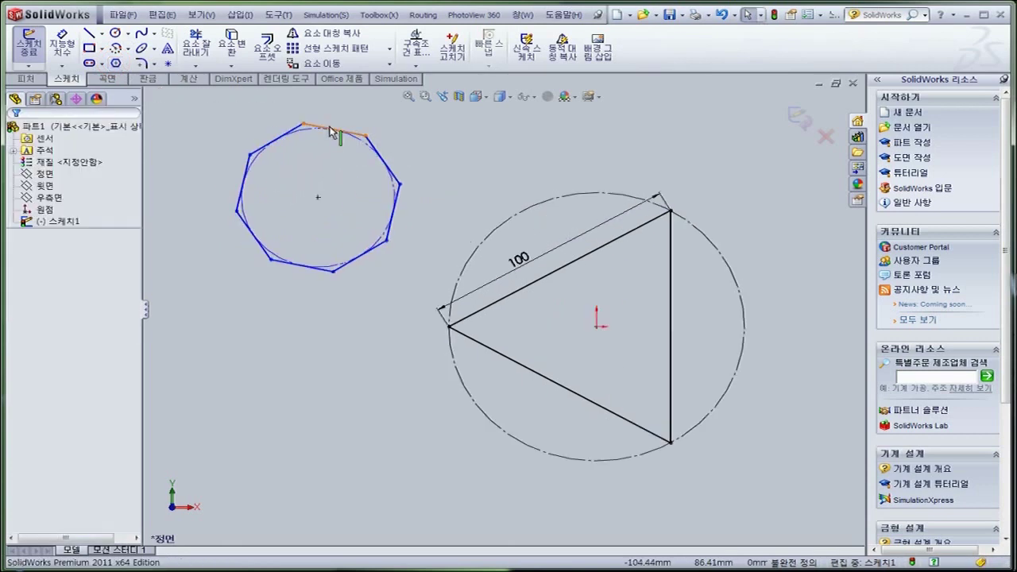
{"action": "left_click", "coordinate": [330, 130]}
{"action": "left_click", "coordinate": [55, 43]}
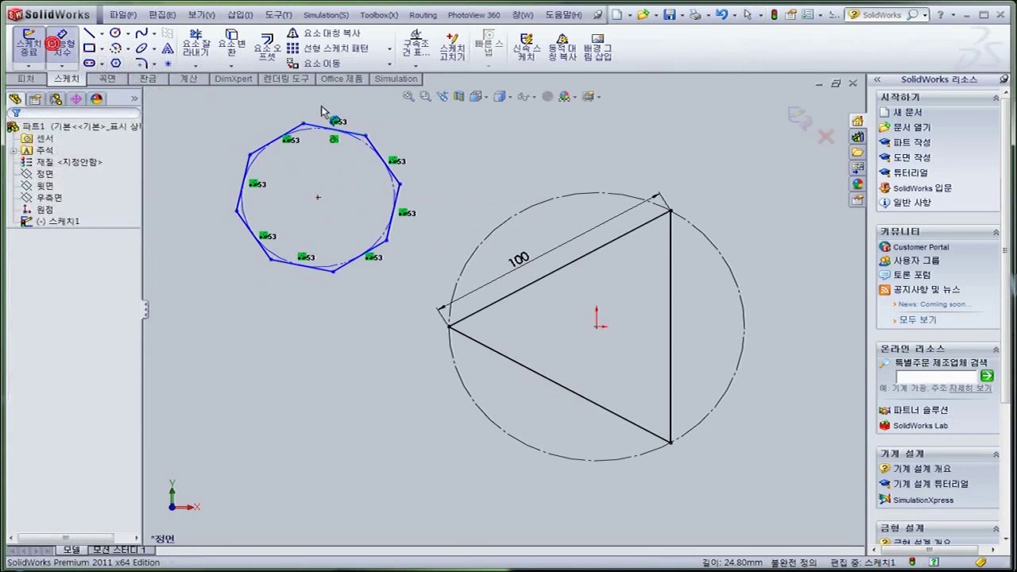
{"action": "left_click", "coordinate": [326, 130]}
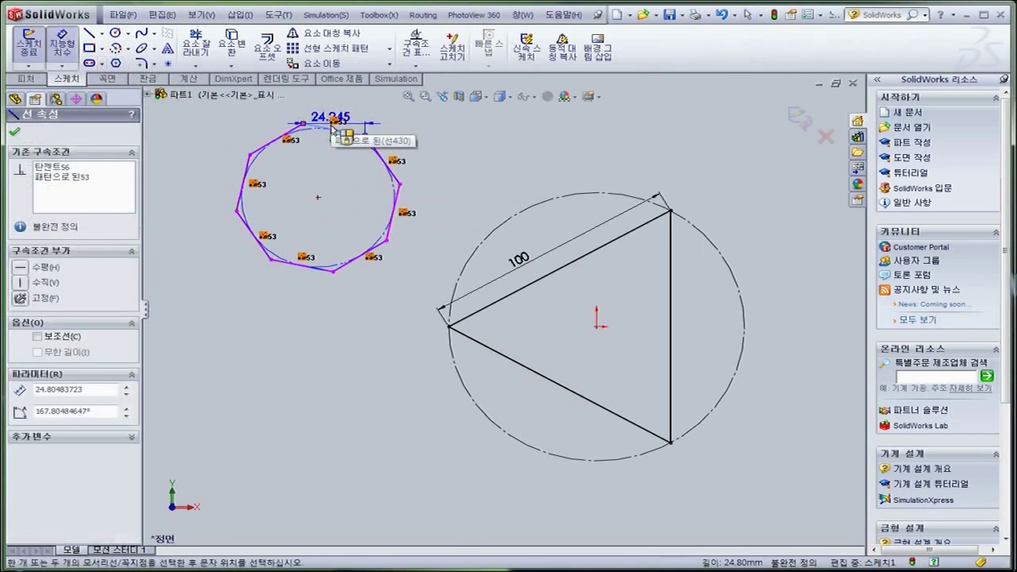
{"action": "scroll", "coordinate": [331, 152], "scroll_direction": "down", "scroll_amount": 4}
{"action": "left_click", "coordinate": [429, 164]}
{"action": "type", "text": "25"}
{"action": "key", "text": "Return"}
{"action": "key", "text": "Escape"}
{"action": "scroll", "coordinate": [411, 257], "scroll_direction": "up", "scroll_amount": 3}
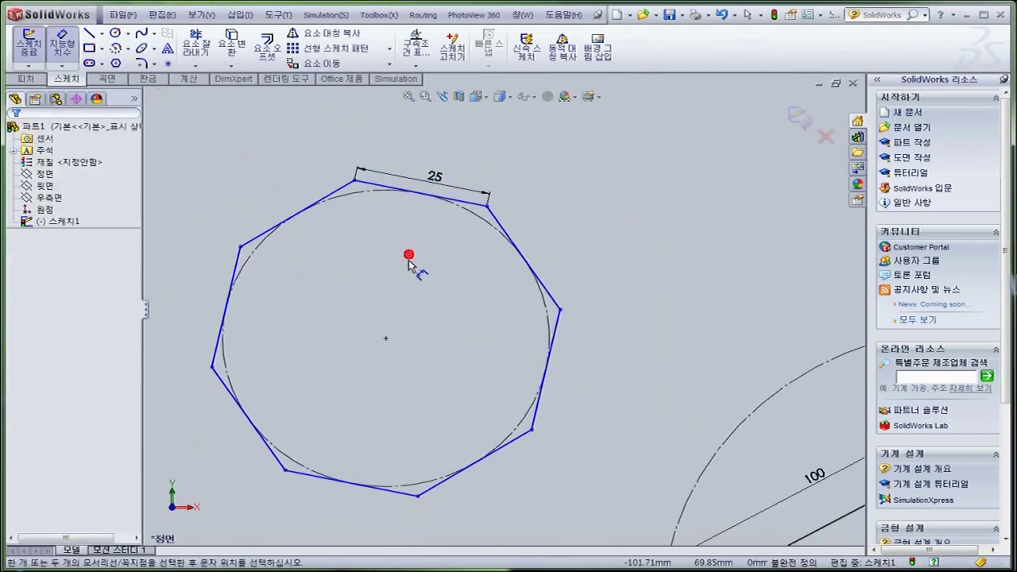
{"action": "key", "text": "Escape"}
- Rotate the octagon about its centre, then try a horizontal relation on its upper-left side and undo that relation
{"action": "left_click_drag", "start_coordinate": [491, 224], "coordinate": [484, 263]}
{"action": "left_click", "coordinate": [386, 209]}
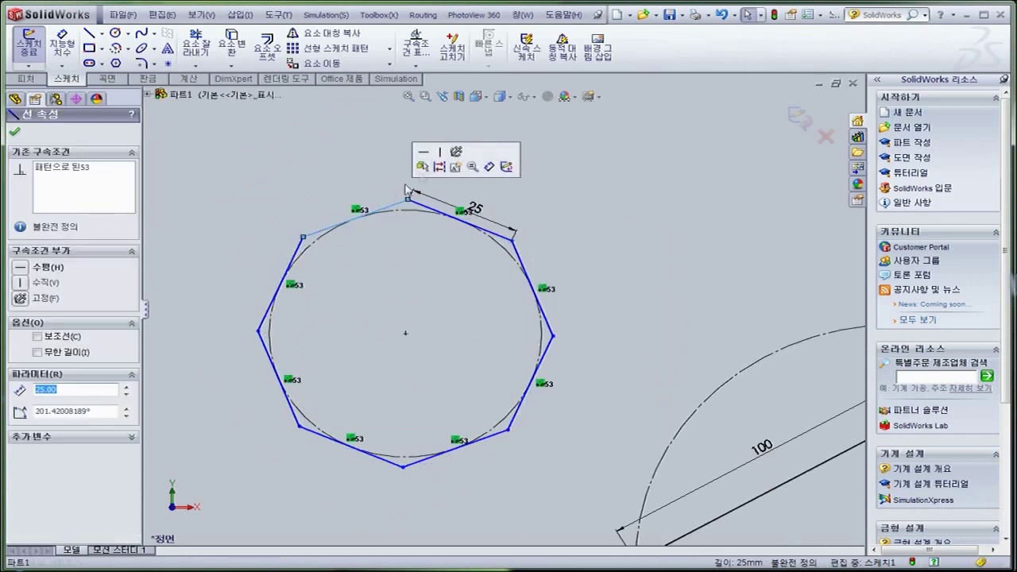
{"action": "left_click", "coordinate": [419, 156]}
{"action": "left_click", "coordinate": [416, 154]}
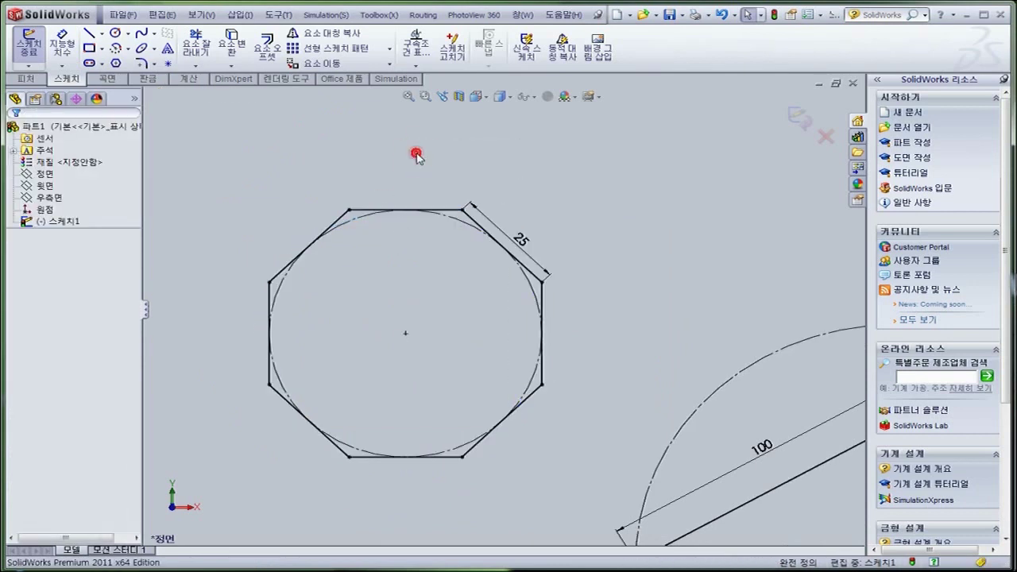
{"action": "key", "text": "ctrl+z"}
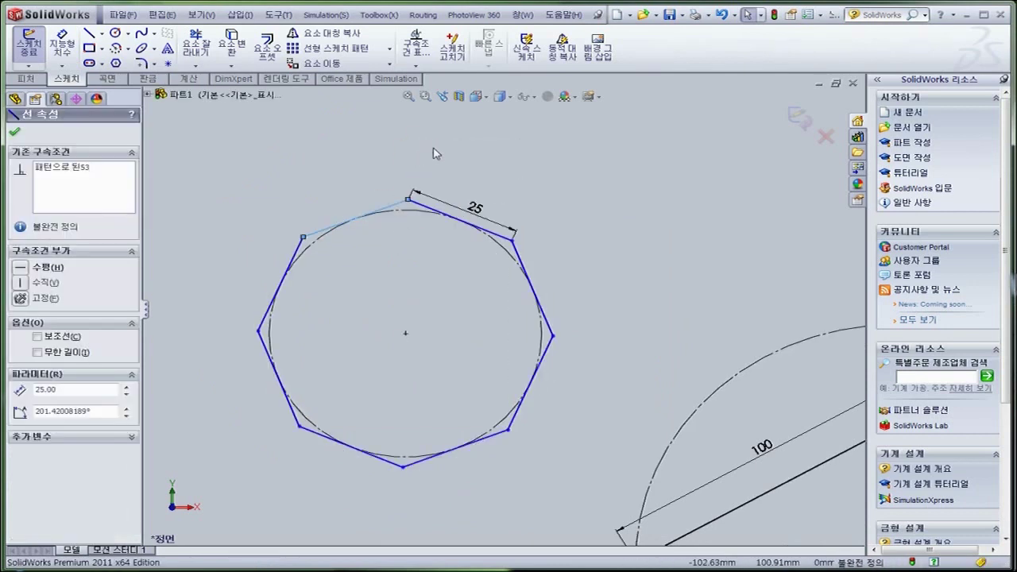
- Make the selected upper-left side of the octagon vertical
{"action": "left_click", "coordinate": [24, 283]}
{"action": "left_click", "coordinate": [207, 251]}
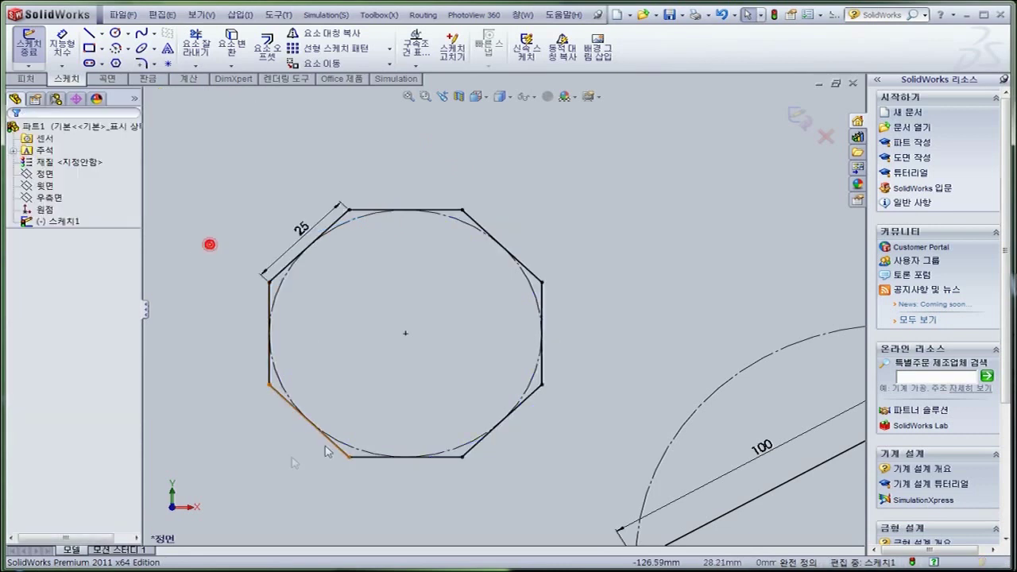
- Delete the octagon and the triangle together with their construction circles and dimensions, leaving the sketch empty
{"action": "scroll", "coordinate": [592, 396], "scroll_direction": "up", "scroll_amount": 3}
{"action": "scroll", "coordinate": [628, 406], "scroll_direction": "down", "scroll_amount": 1}
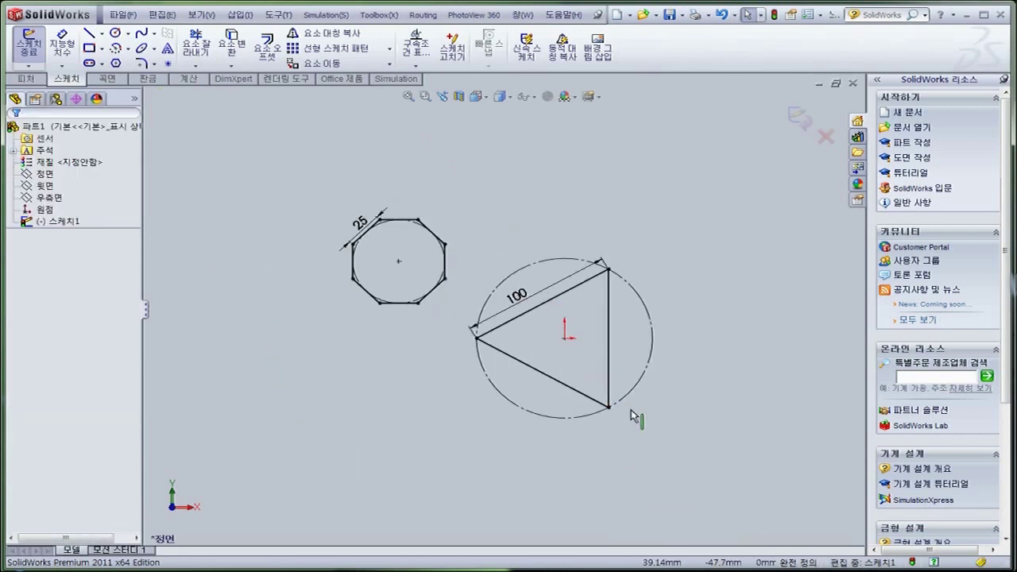
{"action": "mouse_move", "coordinate": [272, 151]}
{"action": "left_mouse_down"}
{"action": "mouse_move", "coordinate": [745, 469]}
{"action": "mouse_move", "coordinate": [749, 505]}
{"action": "left_mouse_up"}
{"action": "key", "text": "Delete"}
{"action": "left_click", "coordinate": [461, 321]}
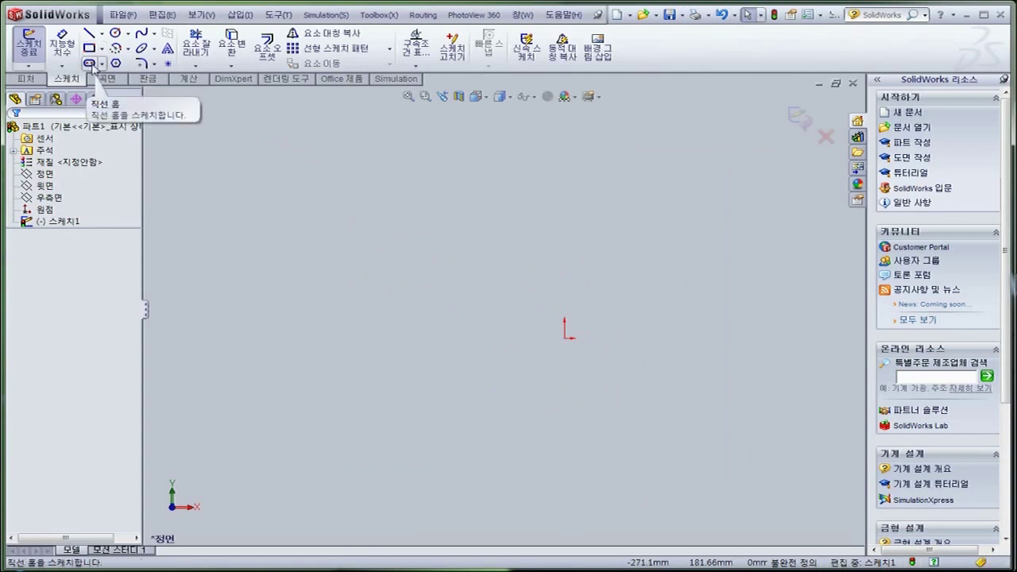
{"action": "left_click", "coordinate": [102, 65]}
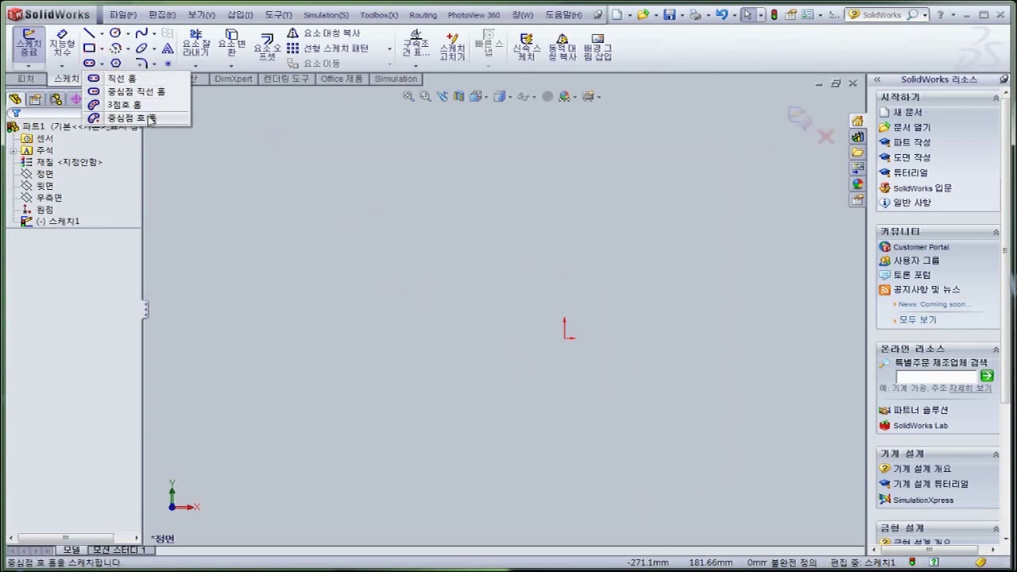
{"action": "left_click", "coordinate": [173, 124]}
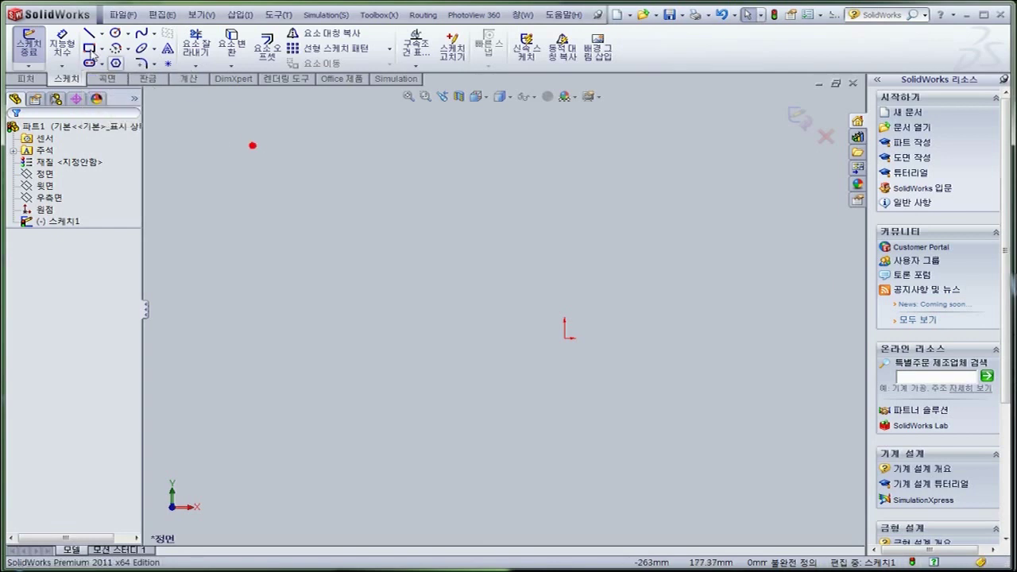
{"action": "left_click", "coordinate": [103, 63]}
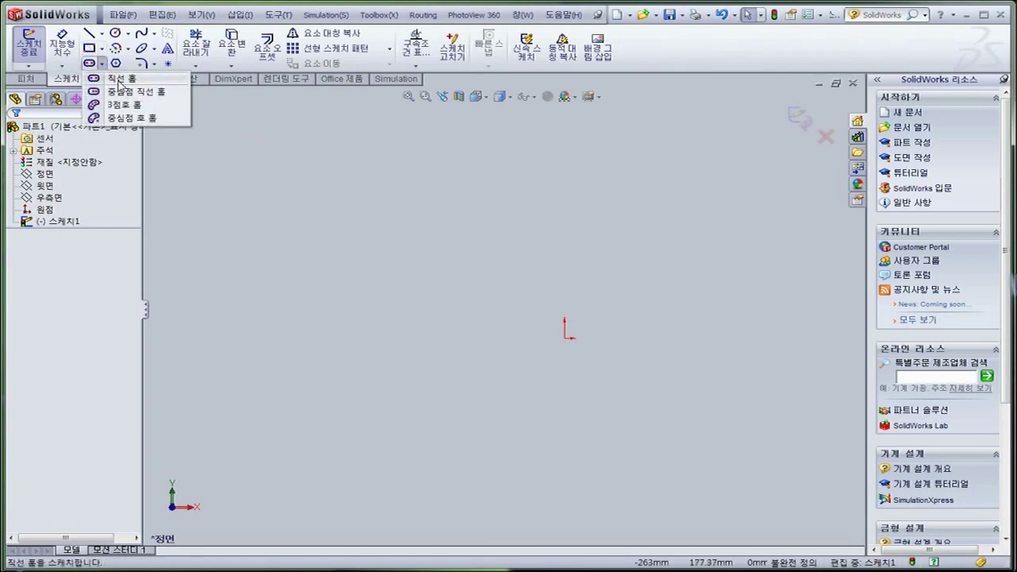
{"action": "left_click", "coordinate": [305, 156]}
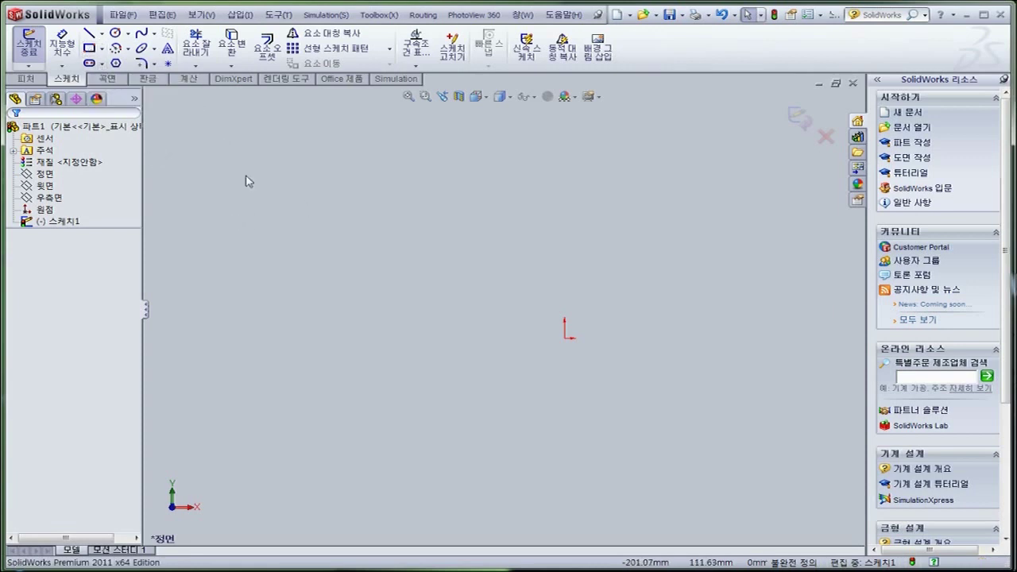
- Sketch a corner rectangle about 80 mm high to the left of the origin
{"action": "left_click", "coordinate": [89, 48]}
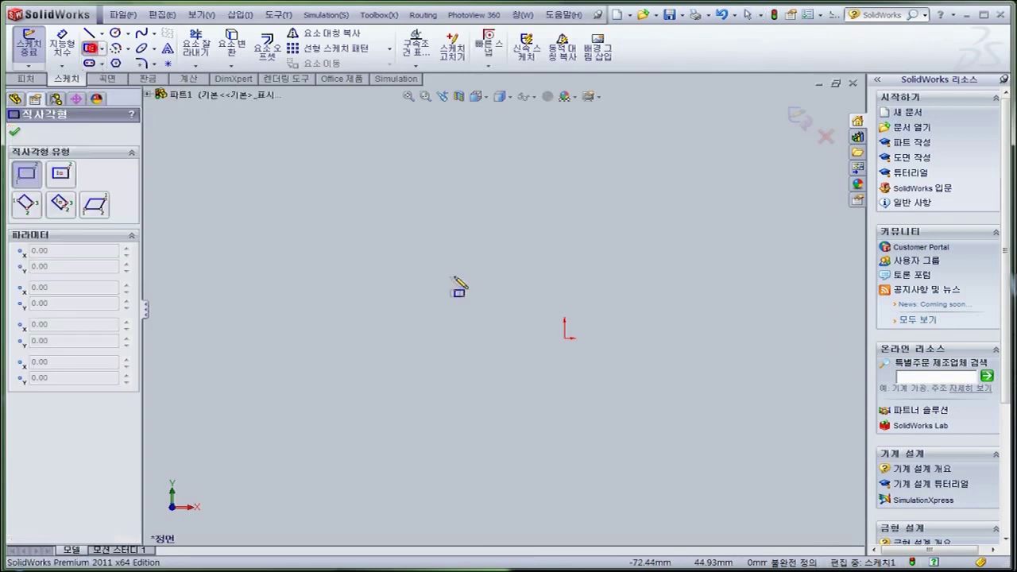
{"action": "left_click", "coordinate": [345, 243]}
{"action": "left_click", "coordinate": [537, 354]}
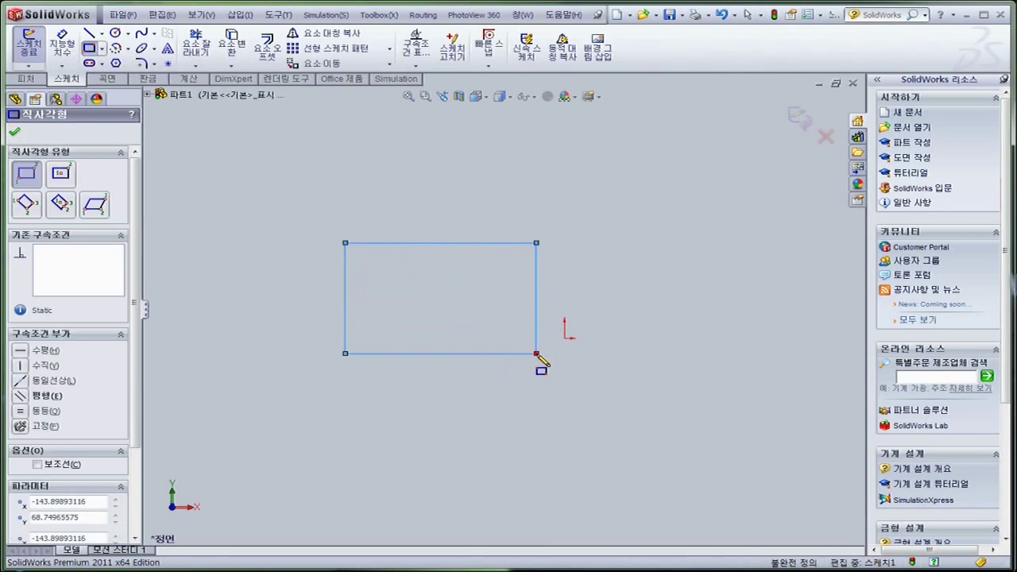
{"action": "key", "text": "Escape"}
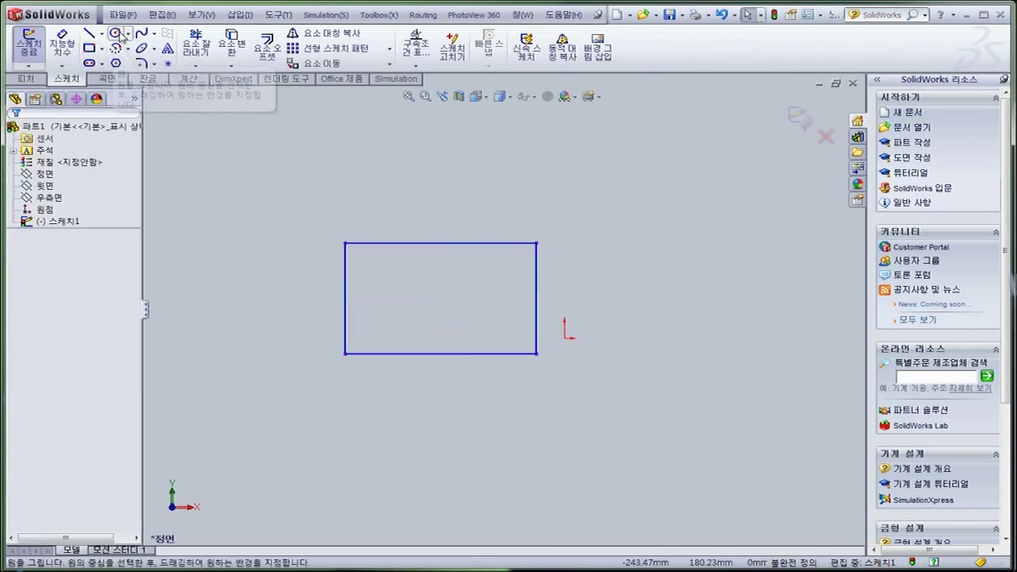
- Sketch two circles centred on the midpoints of the rectangle's left and right sides, each reaching the rectangle's upper corner
{"action": "left_click", "coordinate": [116, 34]}
{"action": "left_click", "coordinate": [345, 298]}
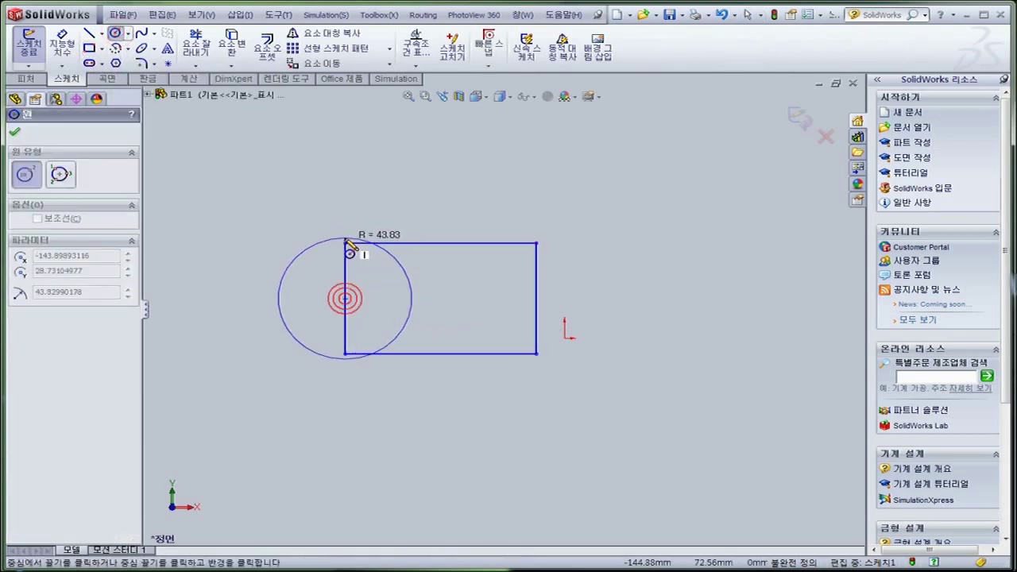
{"action": "left_click", "coordinate": [345, 243]}
{"action": "left_click", "coordinate": [537, 298]}
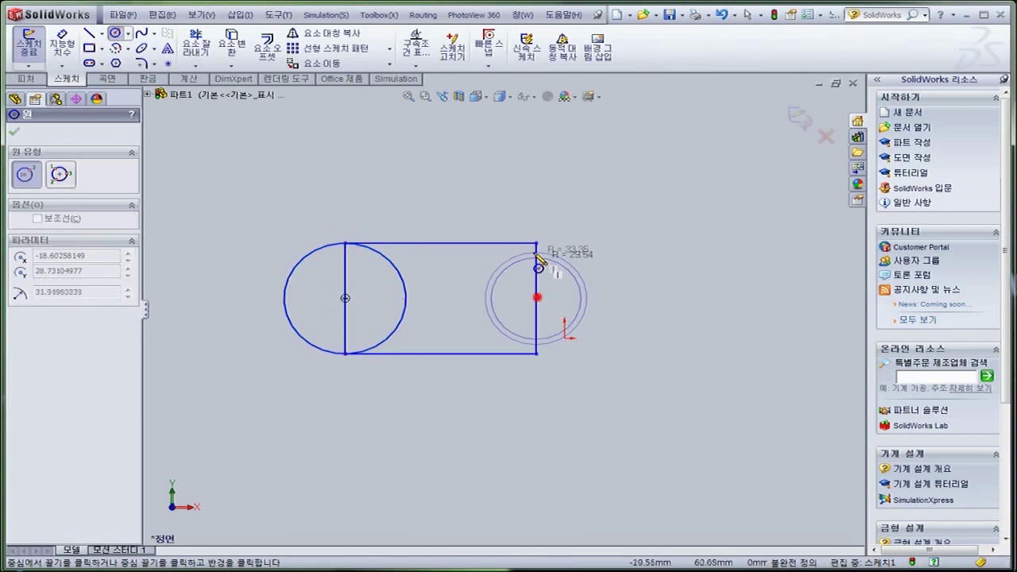
{"action": "left_click", "coordinate": [537, 244]}
{"action": "key", "text": "Escape"}
- Trim the circles' inner arcs and the rectangle's two vertical sides, leaving only the slot outline
{"action": "left_click", "coordinate": [194, 42]}
{"action": "left_click_drag", "start_coordinate": [324, 287], "coordinate": [557, 295]}
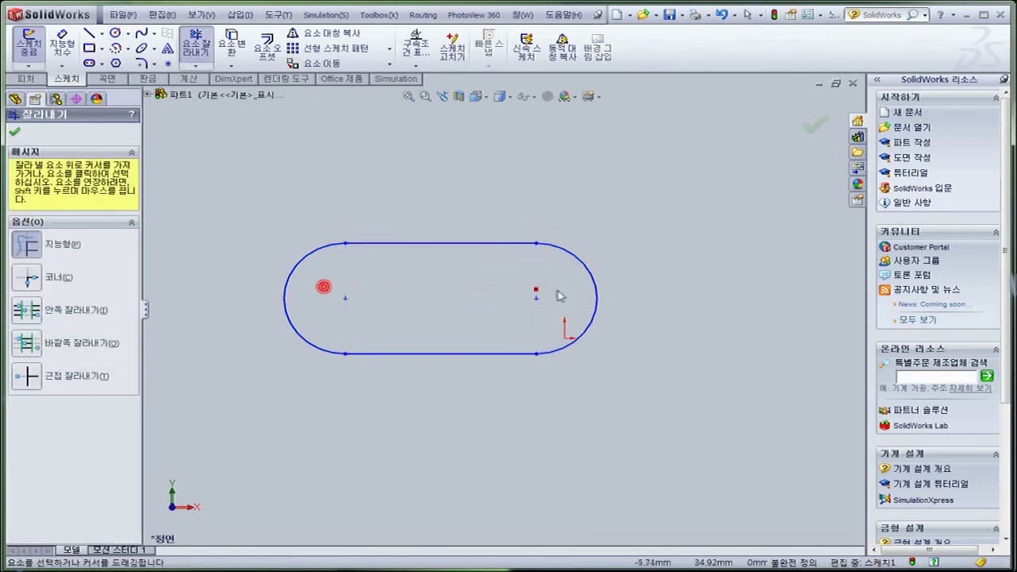
{"action": "key", "text": "Escape"}
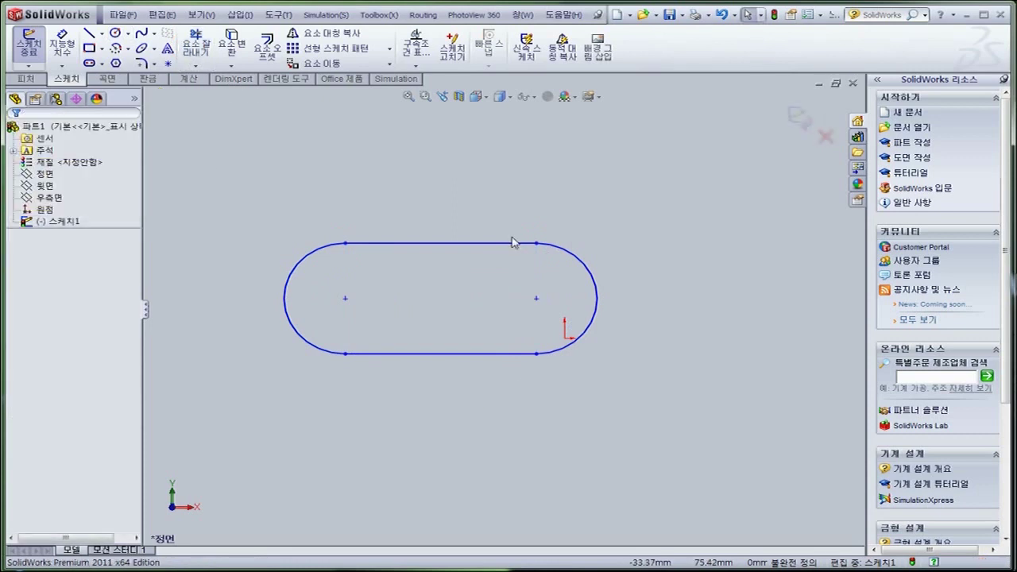
- Try moving the trimmed slot's right end to test how the outline behaves, and undo the move
{"action": "left_click_drag", "start_coordinate": [537, 303], "coordinate": [528, 244]}
{"action": "mouse_move", "coordinate": [511, 278]}
{"action": "left_mouse_down"}
{"action": "mouse_move", "coordinate": [525, 254]}
{"action": "mouse_move", "coordinate": [514, 270]}
{"action": "mouse_move", "coordinate": [516, 334]}
{"action": "left_mouse_up"}
{"action": "left_click", "coordinate": [470, 316]}
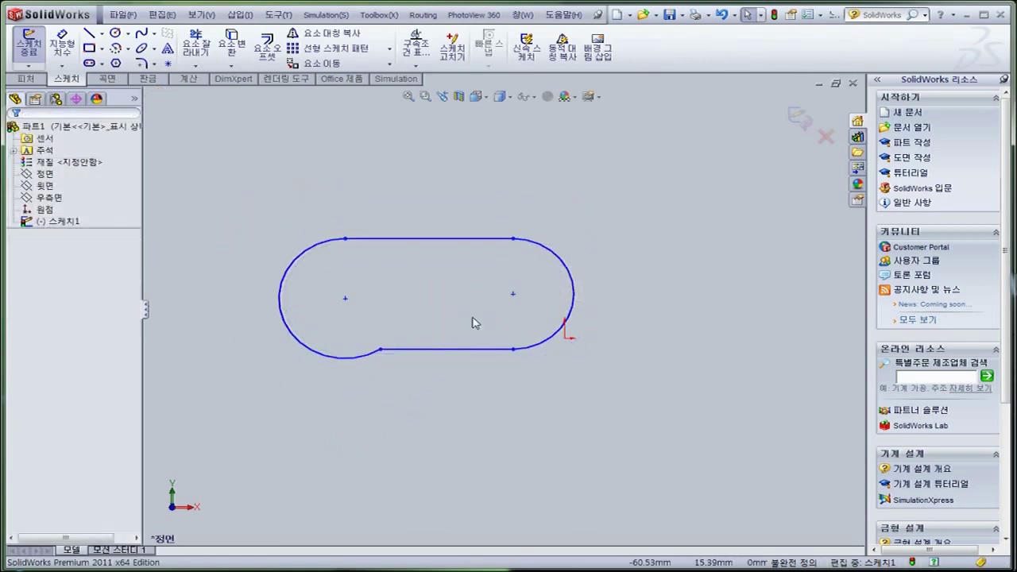
{"action": "key", "text": "ctrl+z"}
{"action": "left_click", "coordinate": [470, 320]}
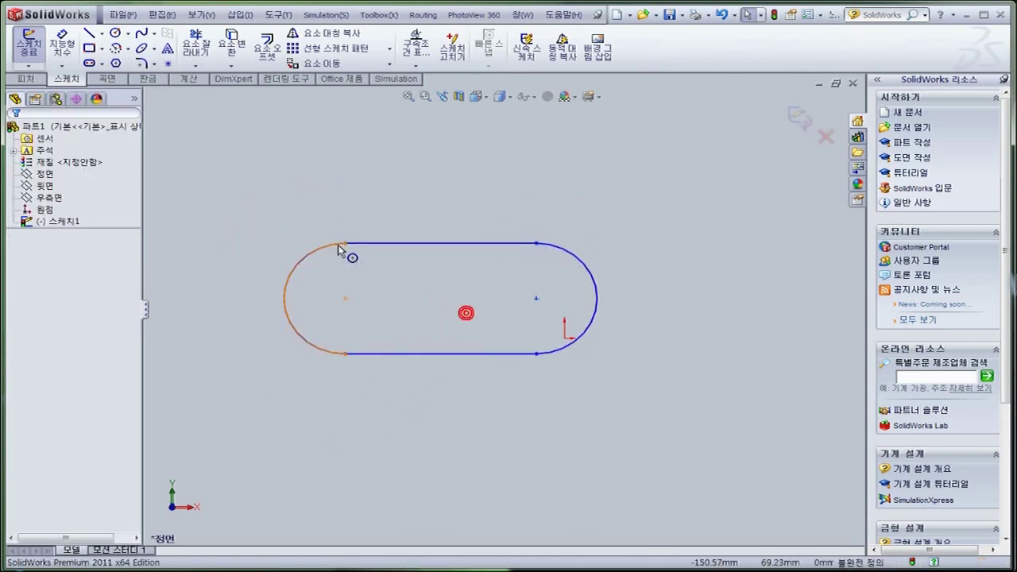
- Sketch a horizontal straight slot below the trimmed outline, about 156 mm between centres and about 69 mm wide
{"action": "left_click", "coordinate": [102, 65]}
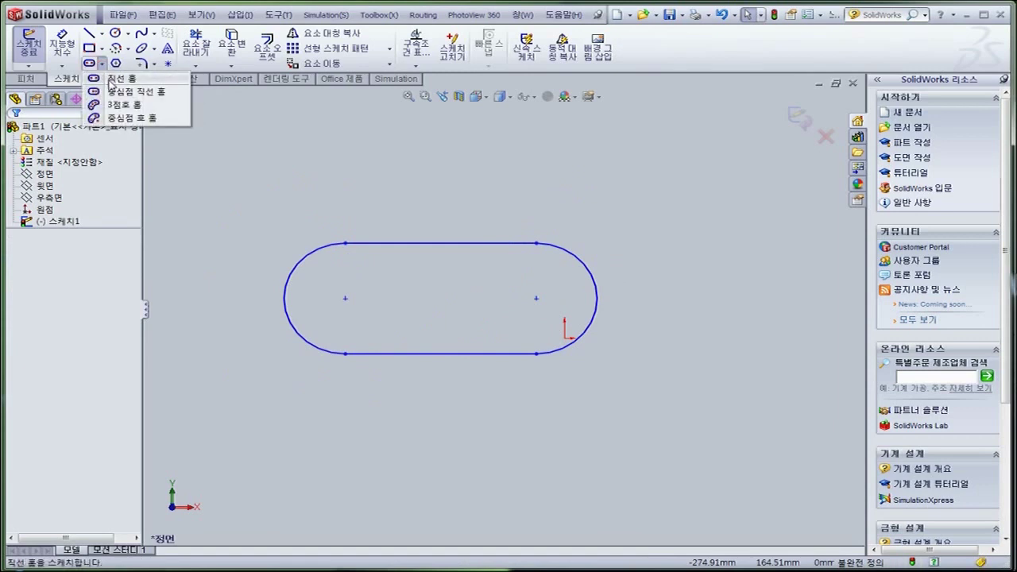
{"action": "left_click", "coordinate": [111, 79]}
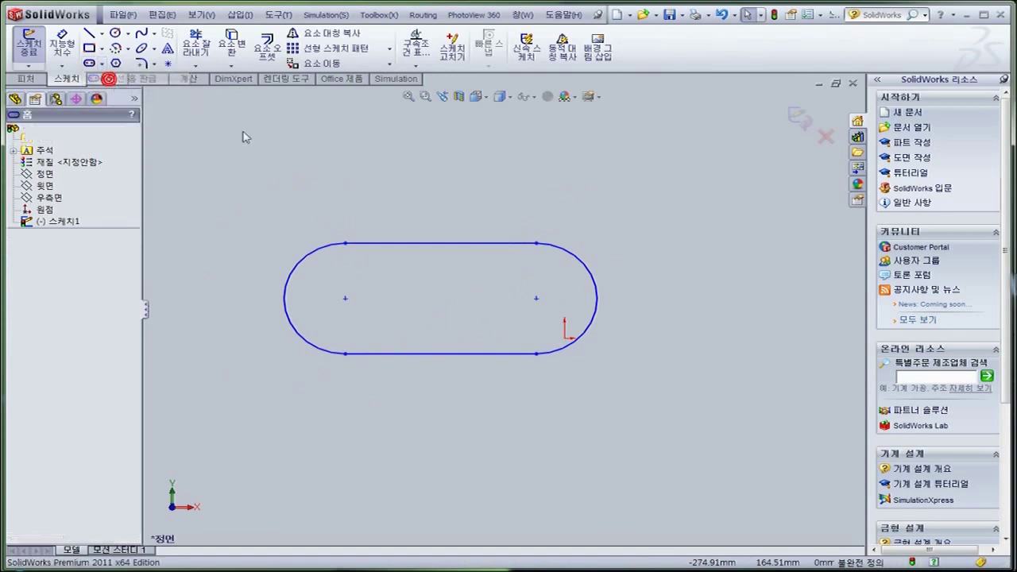
{"action": "scroll", "coordinate": [391, 374], "scroll_direction": "up", "scroll_amount": 1}
{"action": "scroll", "coordinate": [393, 379], "scroll_direction": "down", "scroll_amount": 2}
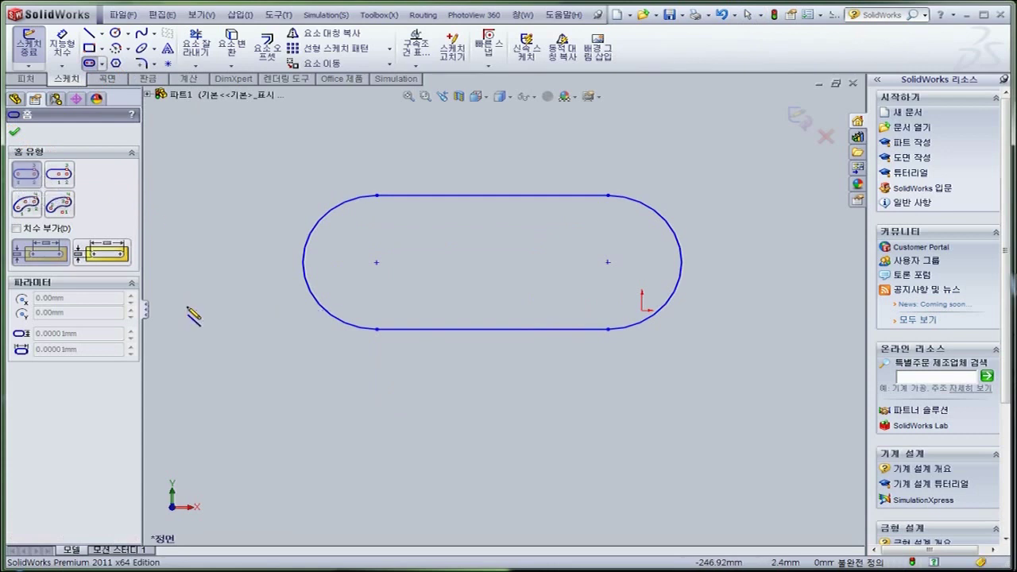
{"action": "left_click", "coordinate": [342, 419]}
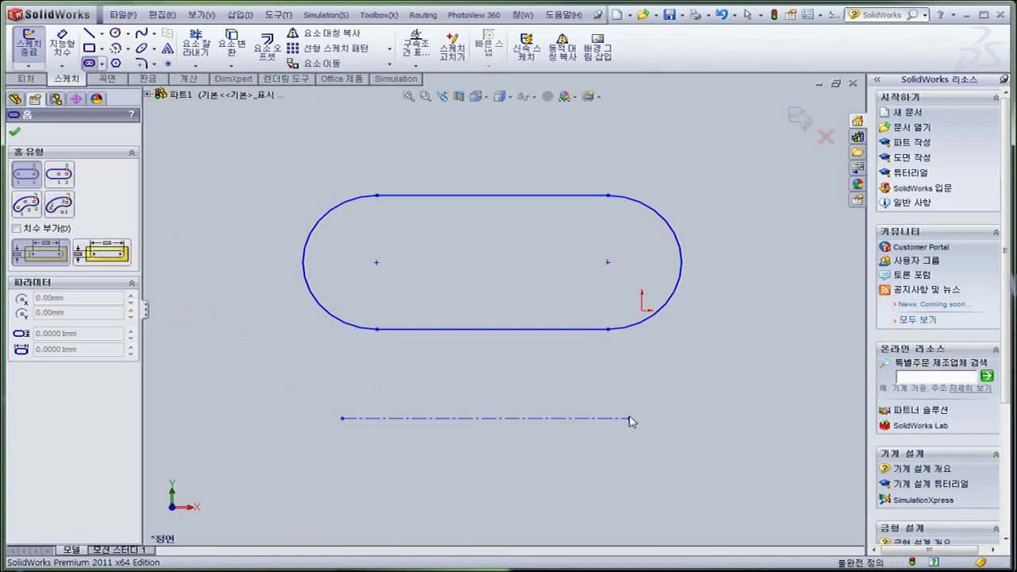
{"action": "left_click", "coordinate": [630, 419]}
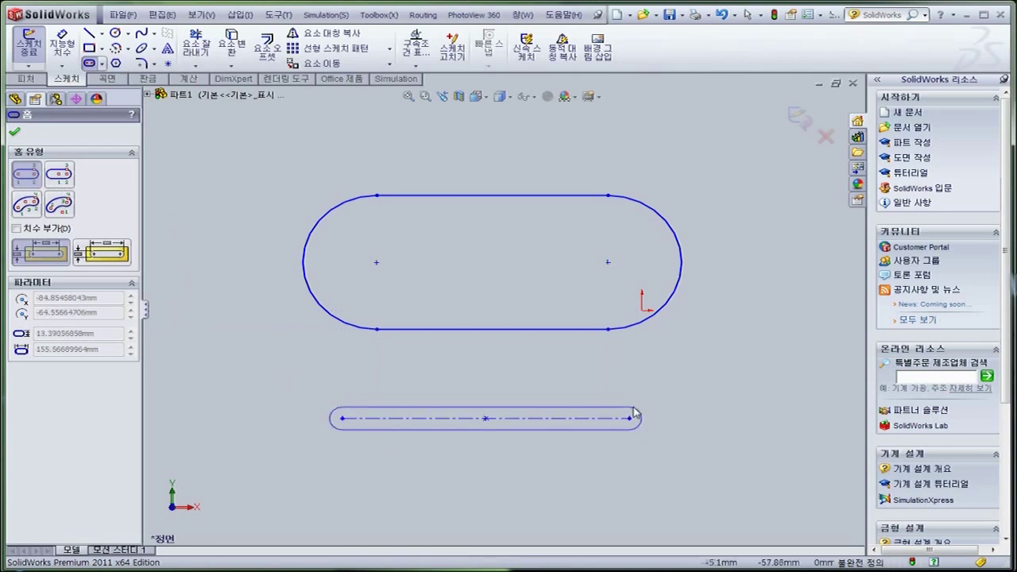
{"action": "left_click", "coordinate": [666, 362]}
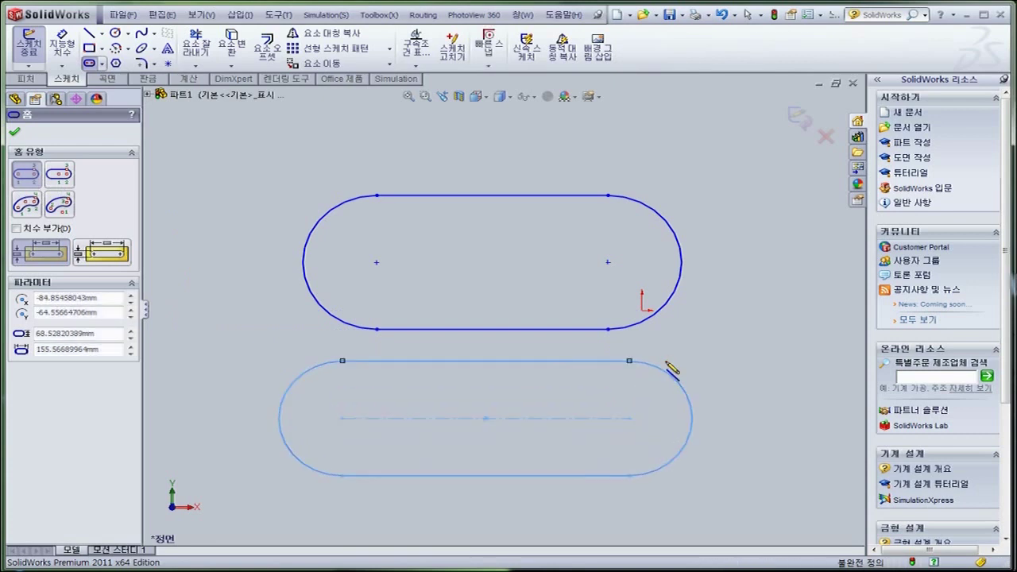
{"action": "key", "text": "Escape"}
{"action": "left_click", "coordinate": [678, 358]}
- Sketch another horizontal straight slot above the existing shapes, about 226 mm between centres and about 80 mm wide
{"action": "scroll", "coordinate": [492, 459], "scroll_direction": "up", "scroll_amount": 2}
{"action": "scroll", "coordinate": [477, 404], "scroll_direction": "down", "scroll_amount": 2}
{"action": "scroll", "coordinate": [461, 375], "scroll_direction": "up", "scroll_amount": 2}
{"action": "scroll", "coordinate": [520, 262], "scroll_direction": "down", "scroll_amount": 1}
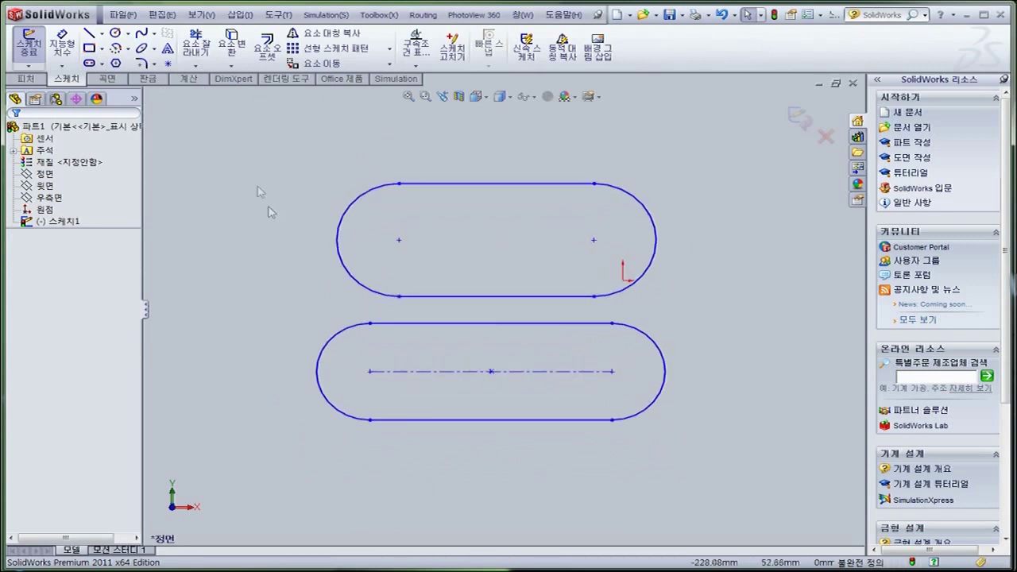
{"action": "left_click", "coordinate": [101, 64]}
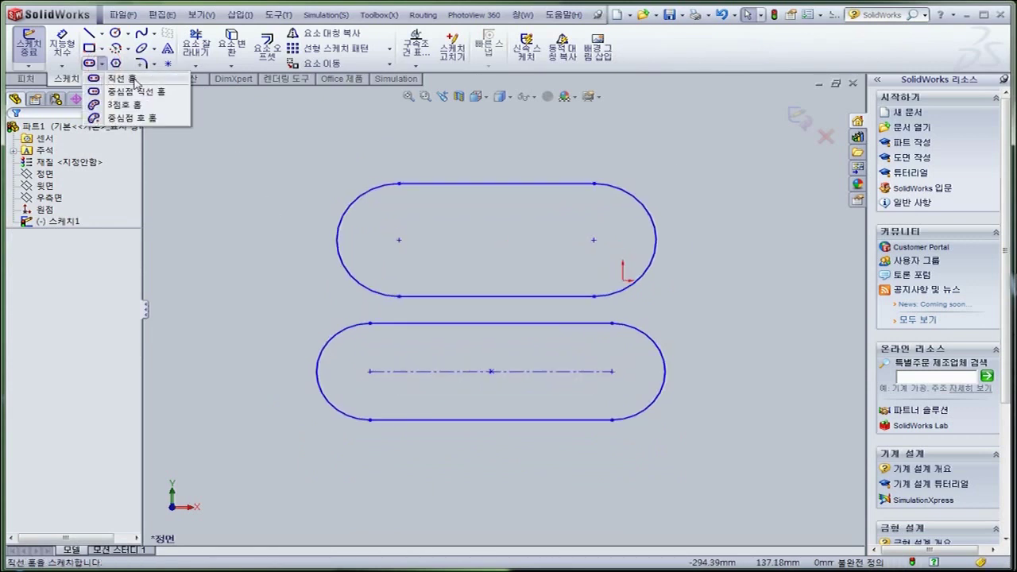
{"action": "left_click", "coordinate": [88, 62]}
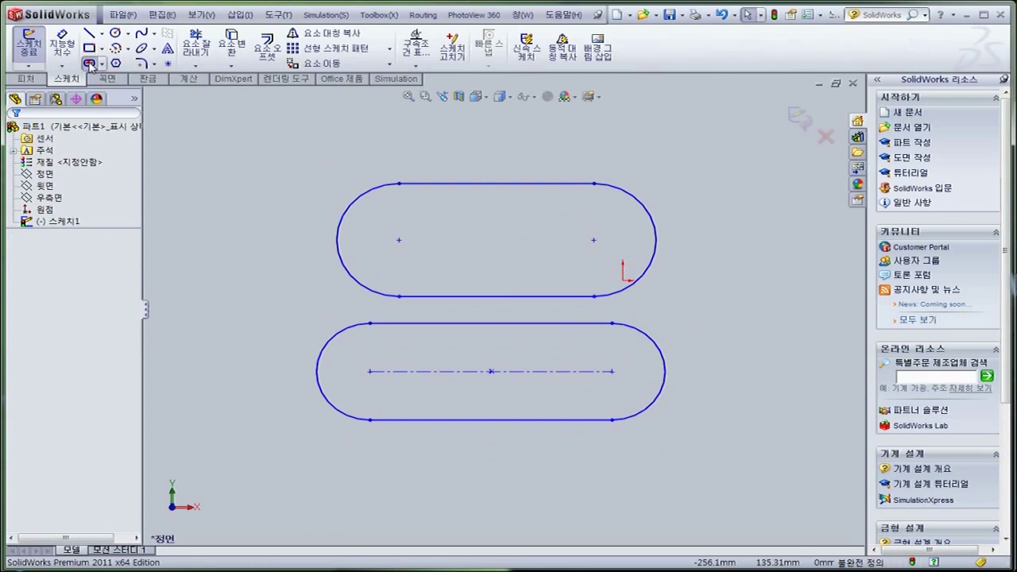
{"action": "scroll", "coordinate": [455, 242], "scroll_direction": "up", "scroll_amount": 3}
{"action": "scroll", "coordinate": [433, 223], "scroll_direction": "down", "scroll_amount": 1}
{"action": "left_click", "coordinate": [406, 190]}
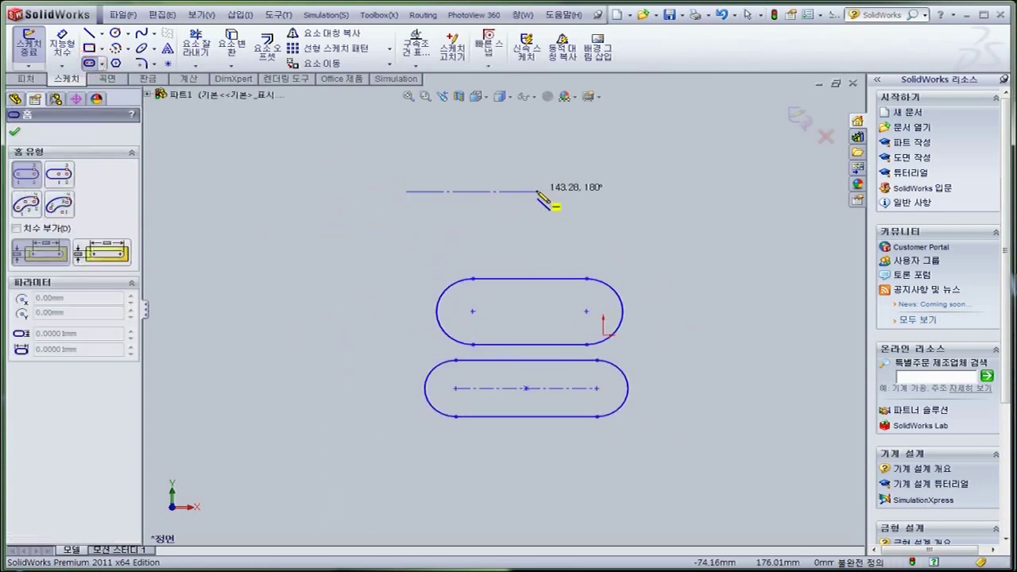
{"action": "left_click", "coordinate": [612, 192]}
{"action": "left_click", "coordinate": [610, 227]}
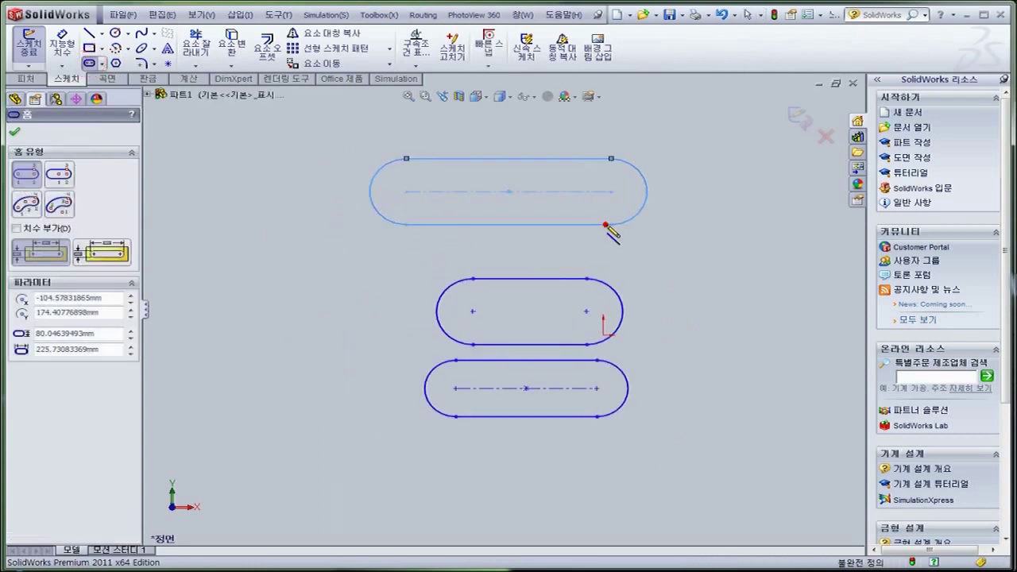
{"action": "key", "text": "Escape"}
{"action": "left_click", "coordinate": [643, 233]}
- Delete the horizontal relation from the uppermost slot
{"action": "left_click", "coordinate": [584, 193]}
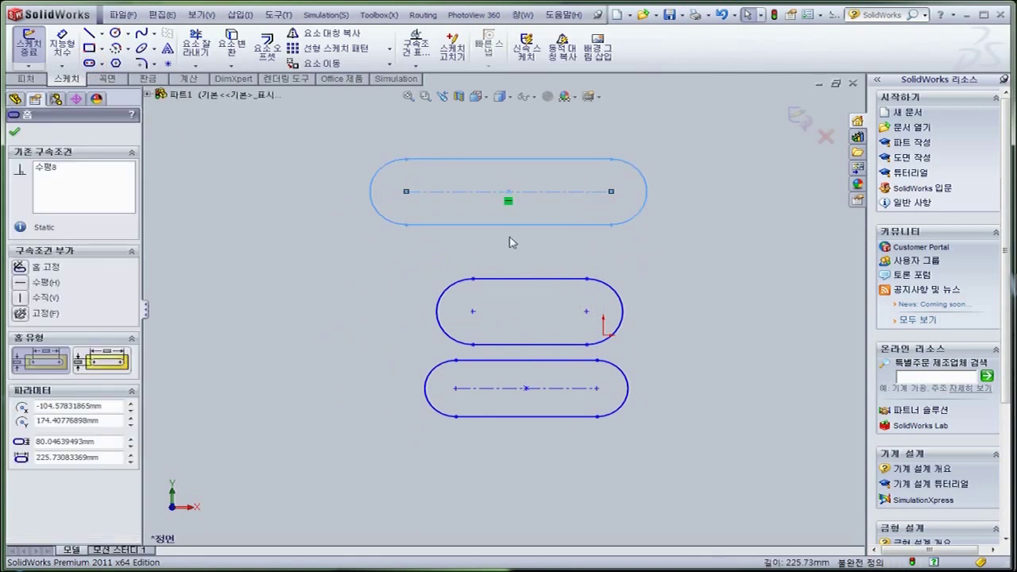
{"action": "left_click", "coordinate": [474, 246]}
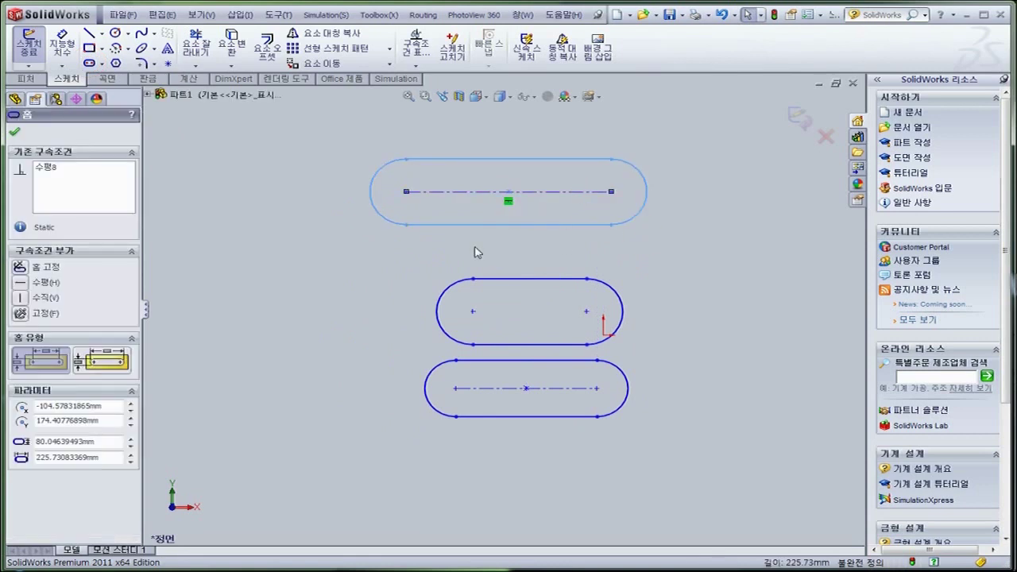
{"action": "left_click", "coordinate": [540, 197]}
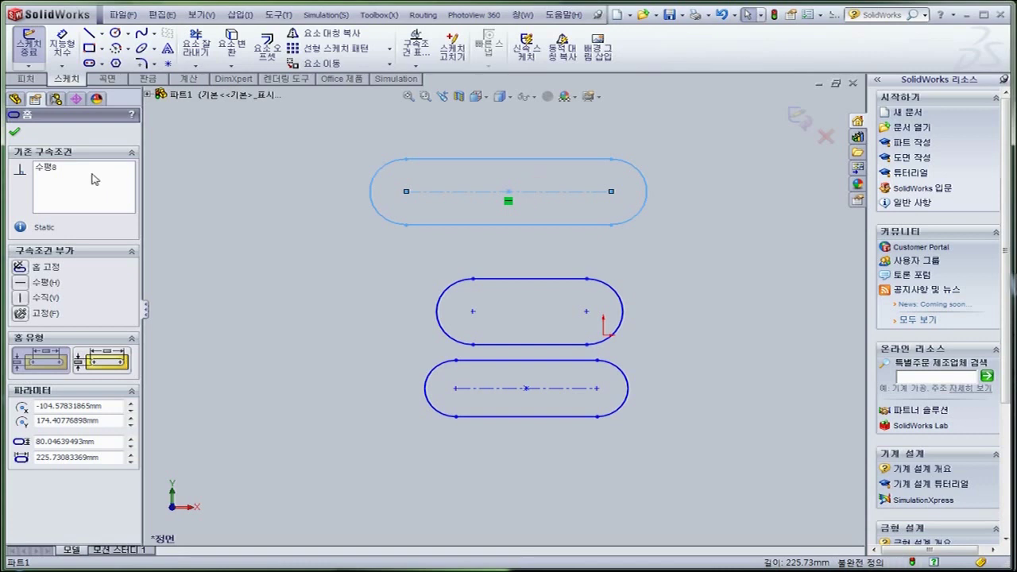
{"action": "right_click", "coordinate": [57, 170]}
{"action": "left_click", "coordinate": [87, 181]}
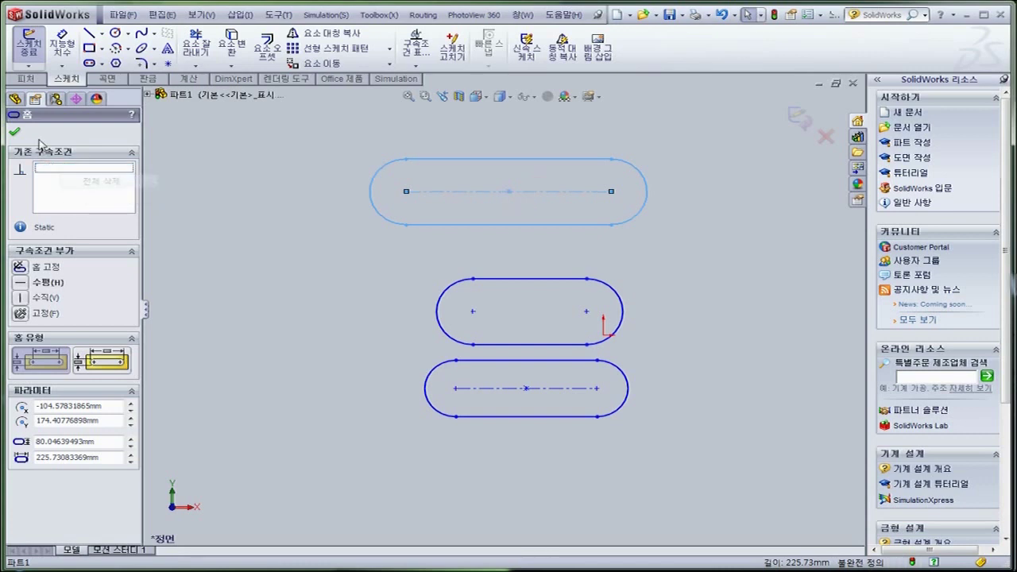
{"action": "left_click", "coordinate": [304, 245]}
- Move the uppermost slot's end centre points so that the slot lies tilted to the left of the other shapes
{"action": "left_click", "coordinate": [406, 194]}
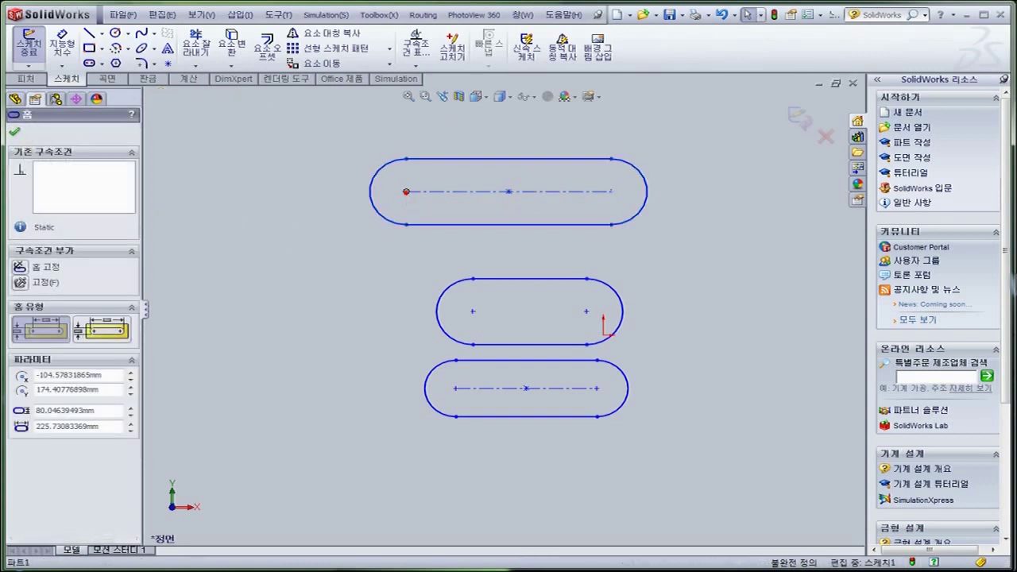
{"action": "left_click", "coordinate": [461, 133]}
{"action": "left_click", "coordinate": [338, 135]}
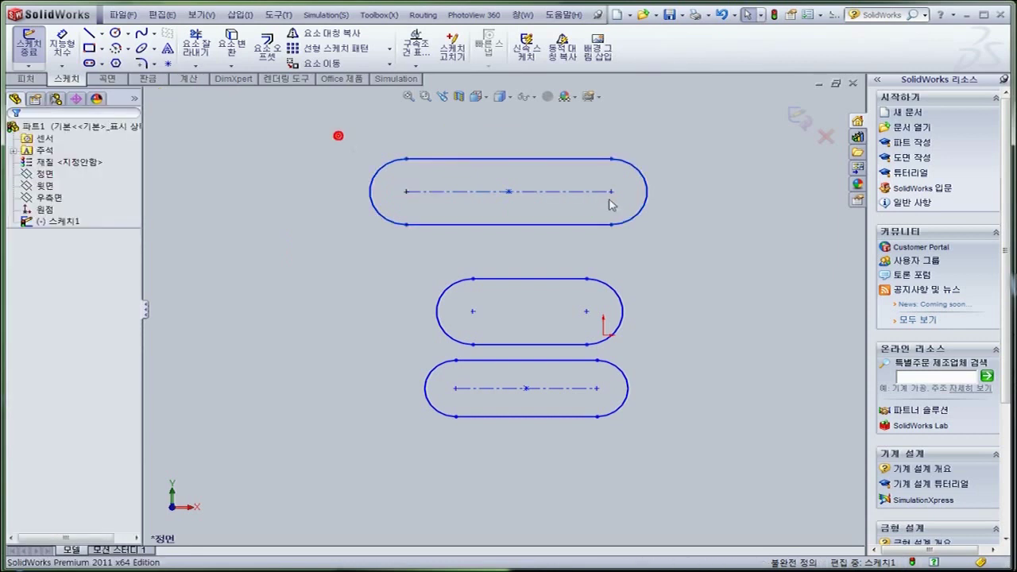
{"action": "left_click_drag", "start_coordinate": [613, 191], "coordinate": [261, 279]}
{"action": "left_click", "coordinate": [320, 342]}
- Sketch a horizontal centerpoint straight slot above the horizontal slots, about 373 mm between centres and about 151 mm wide
{"action": "scroll", "coordinate": [270, 208], "scroll_direction": "down", "scroll_amount": 3}
{"action": "scroll", "coordinate": [270, 208], "scroll_direction": "up", "scroll_amount": 3}
{"action": "scroll", "coordinate": [628, 325], "scroll_direction": "down", "scroll_amount": 3}
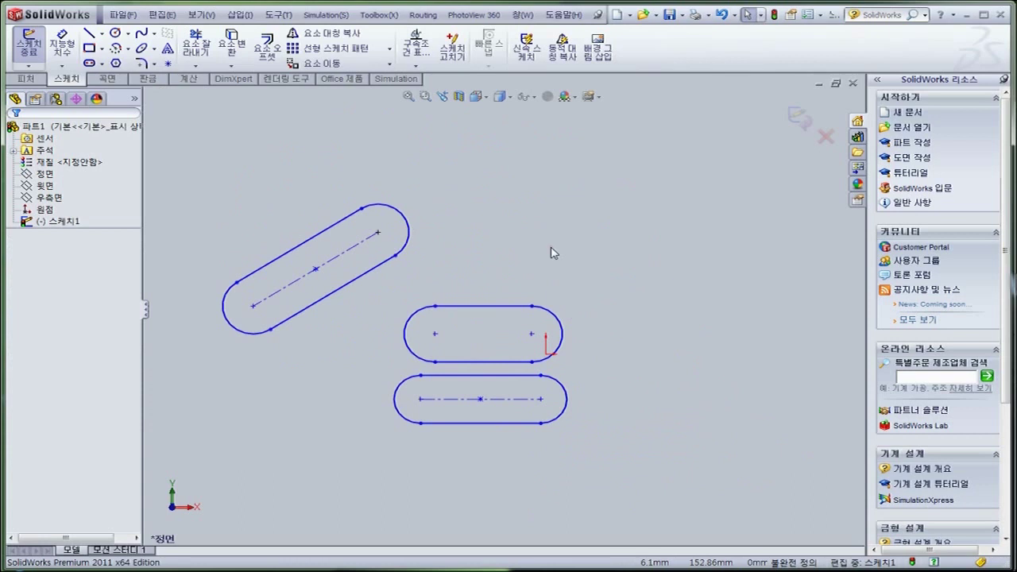
{"action": "left_click", "coordinate": [100, 65]}
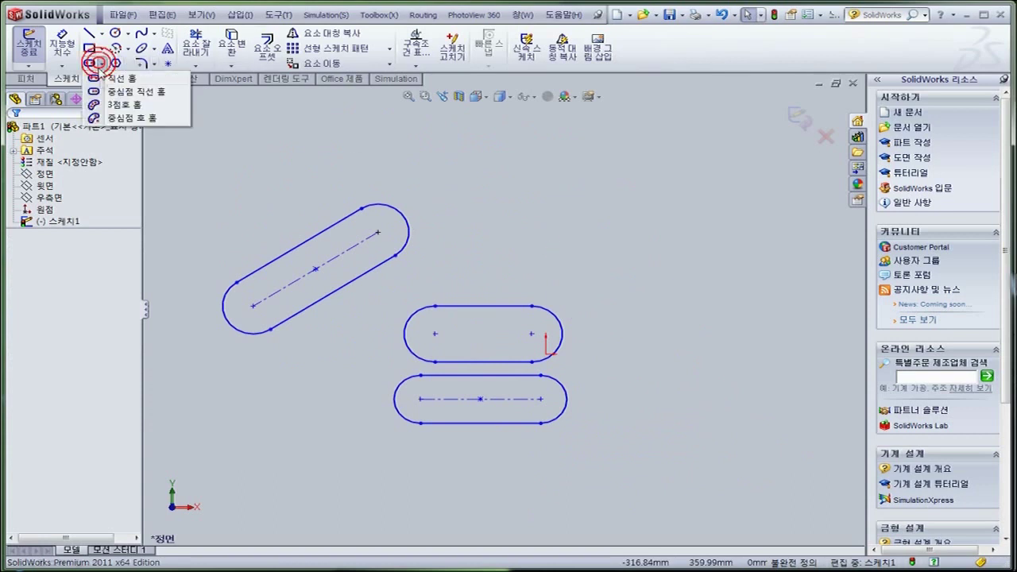
{"action": "left_click", "coordinate": [132, 93]}
{"action": "left_click", "coordinate": [494, 232]}
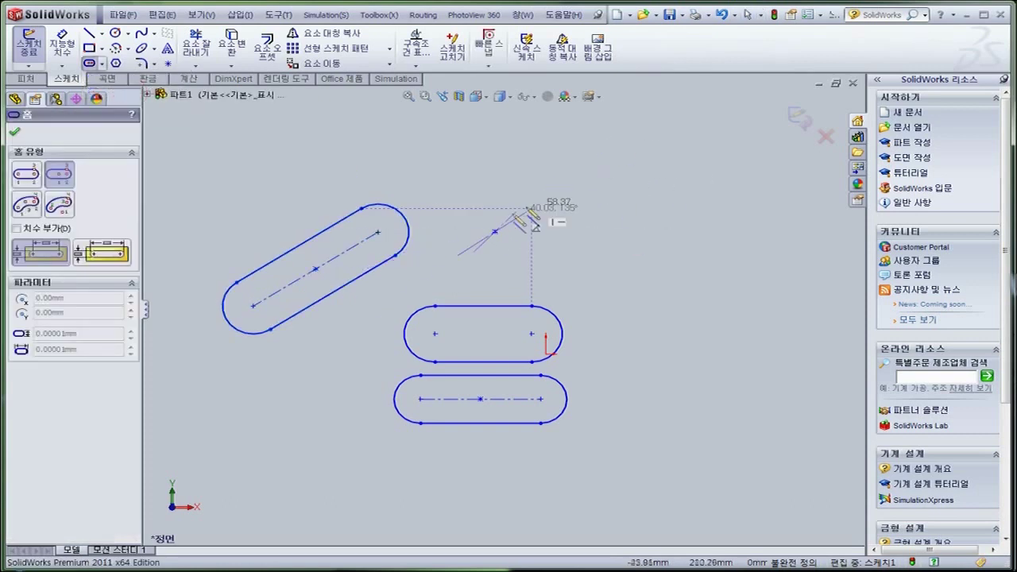
{"action": "left_click", "coordinate": [639, 233]}
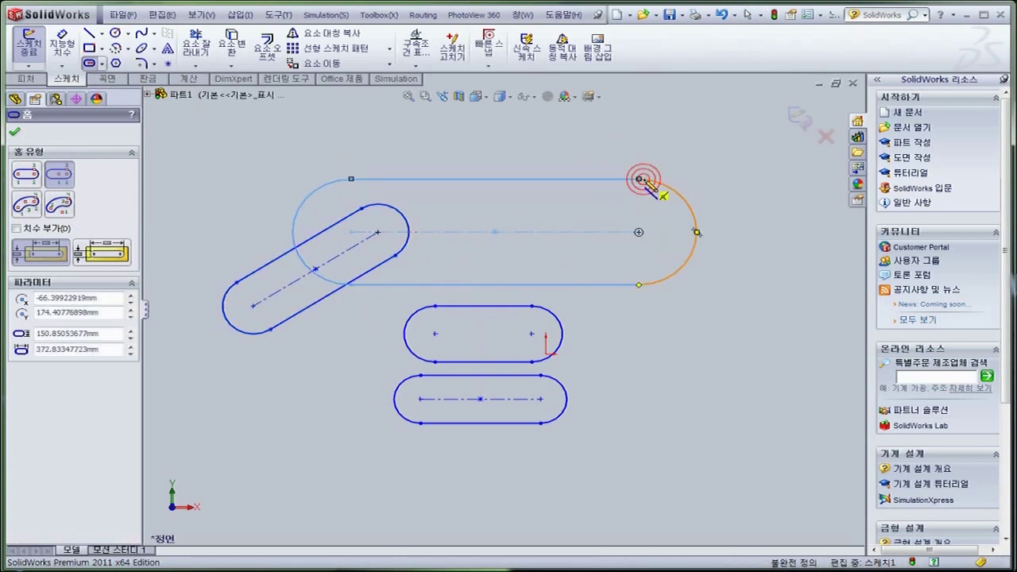
{"action": "left_click", "coordinate": [641, 180]}
- Sketch an upward-opening three-point arc slot to the right of the existing slots, about 292 mm radius, 132° arc and 236 mm wide
{"action": "scroll", "coordinate": [761, 269], "scroll_direction": "up", "scroll_amount": 9}
{"action": "scroll", "coordinate": [733, 286], "scroll_direction": "down", "scroll_amount": 4}
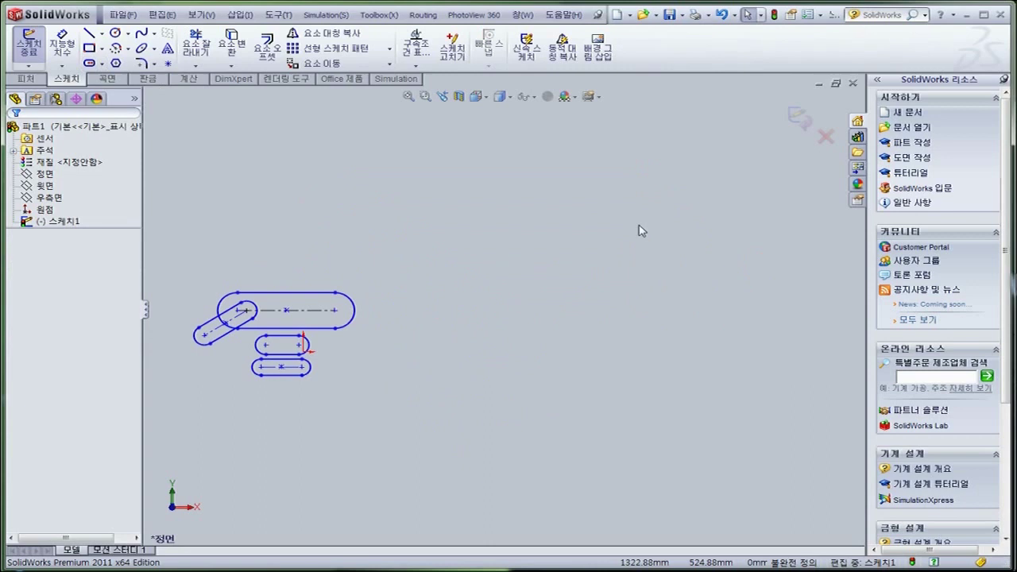
{"action": "left_click", "coordinate": [102, 65]}
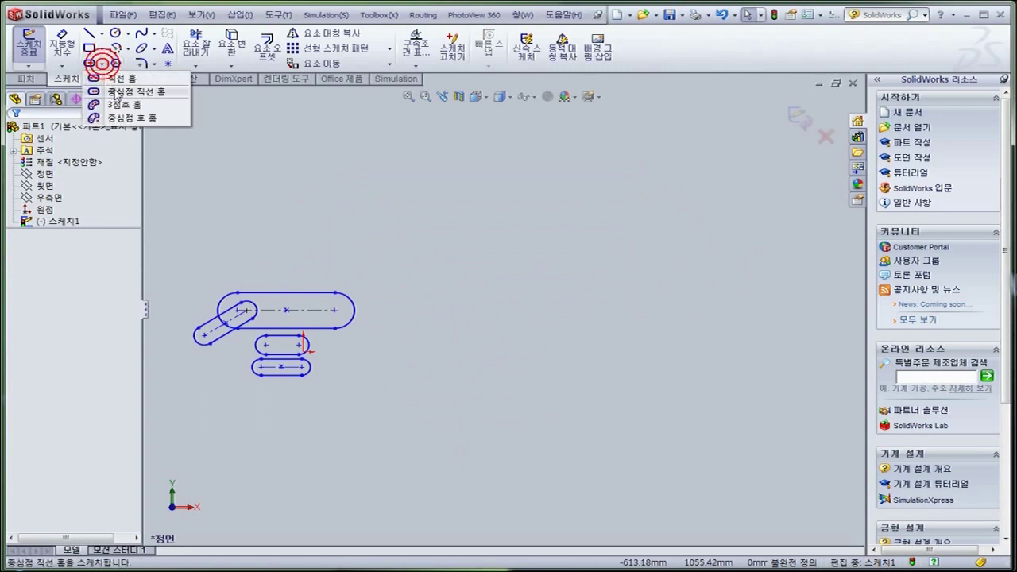
{"action": "left_click", "coordinate": [120, 107]}
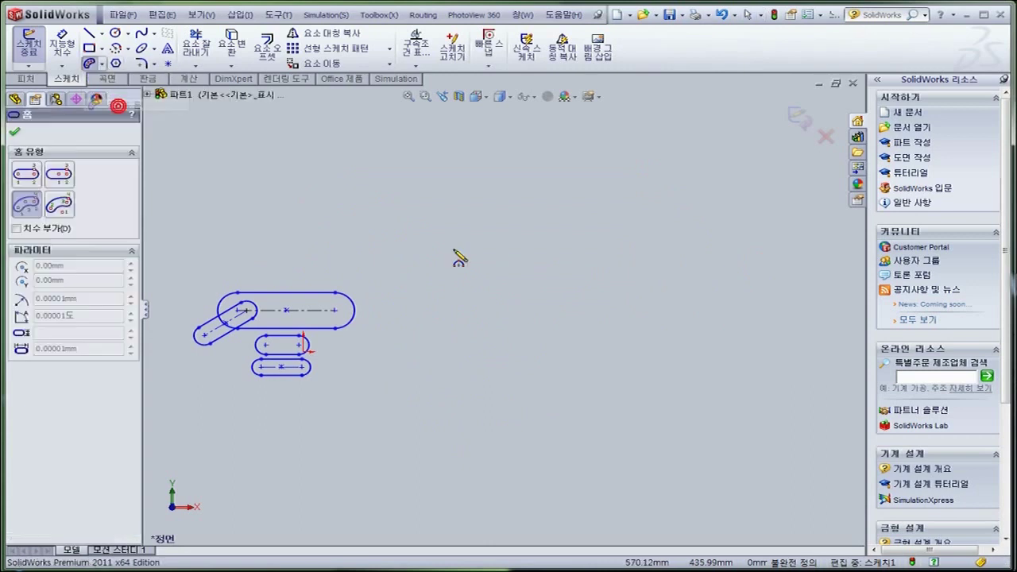
{"action": "scroll", "coordinate": [438, 263], "scroll_direction": "down", "scroll_amount": 2}
{"action": "scroll", "coordinate": [434, 270], "scroll_direction": "up", "scroll_amount": 4}
{"action": "scroll", "coordinate": [349, 383], "scroll_direction": "down", "scroll_amount": 6}
{"action": "scroll", "coordinate": [536, 212], "scroll_direction": "down", "scroll_amount": 1}
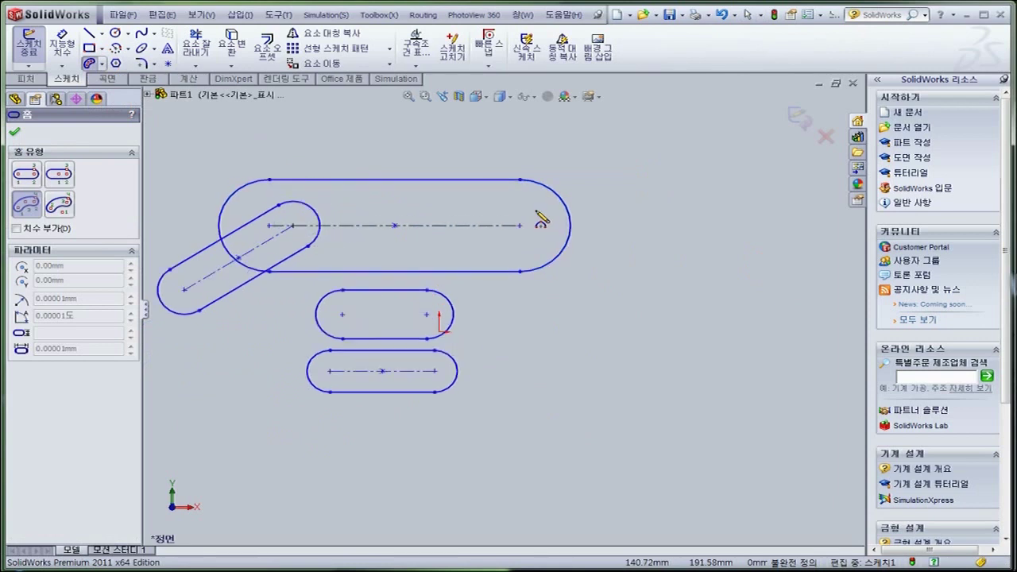
{"action": "scroll", "coordinate": [549, 221], "scroll_direction": "up", "scroll_amount": 3}
{"action": "scroll", "coordinate": [590, 241], "scroll_direction": "down", "scroll_amount": 3}
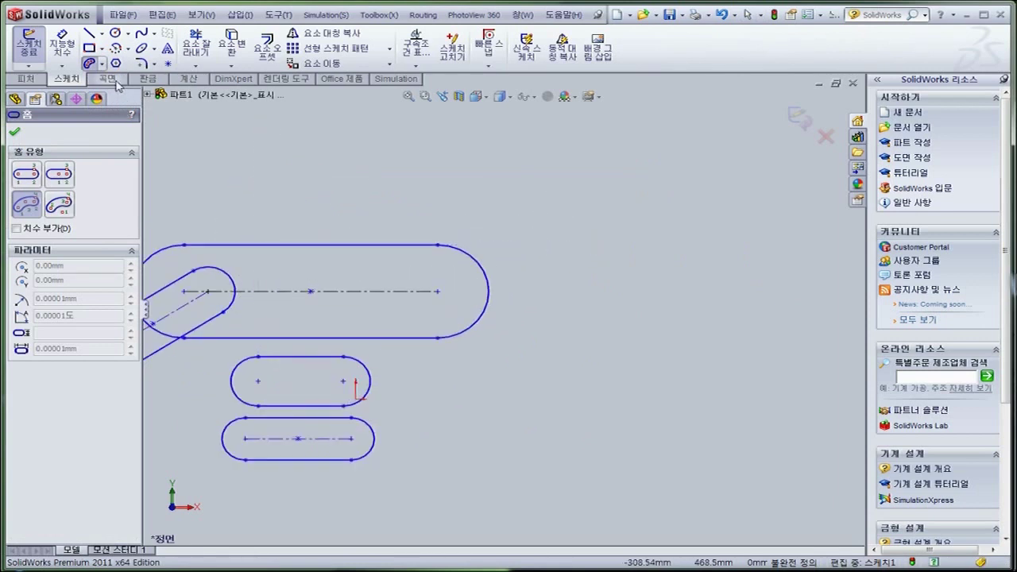
{"action": "left_click", "coordinate": [128, 52]}
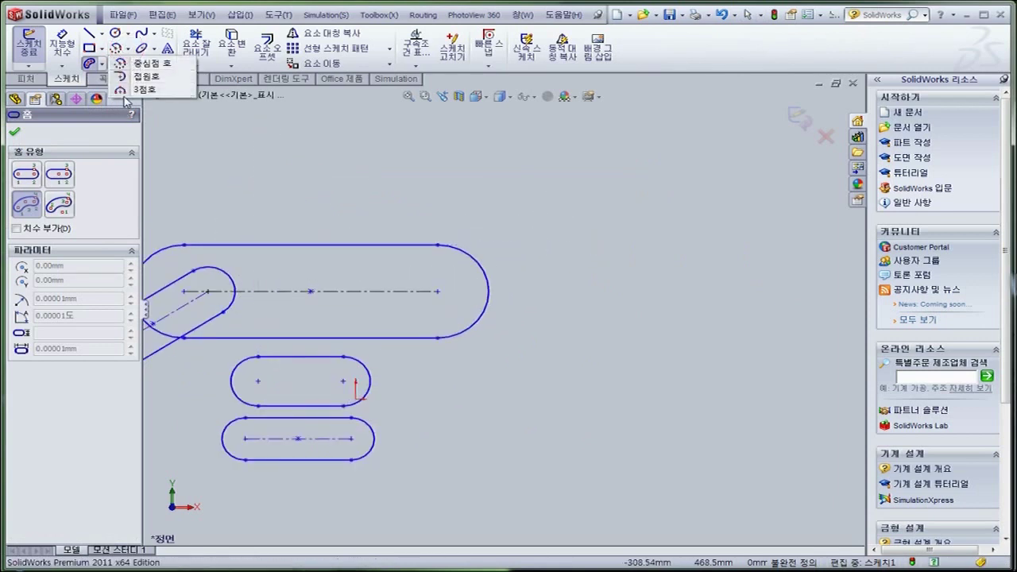
{"action": "left_click", "coordinate": [123, 196]}
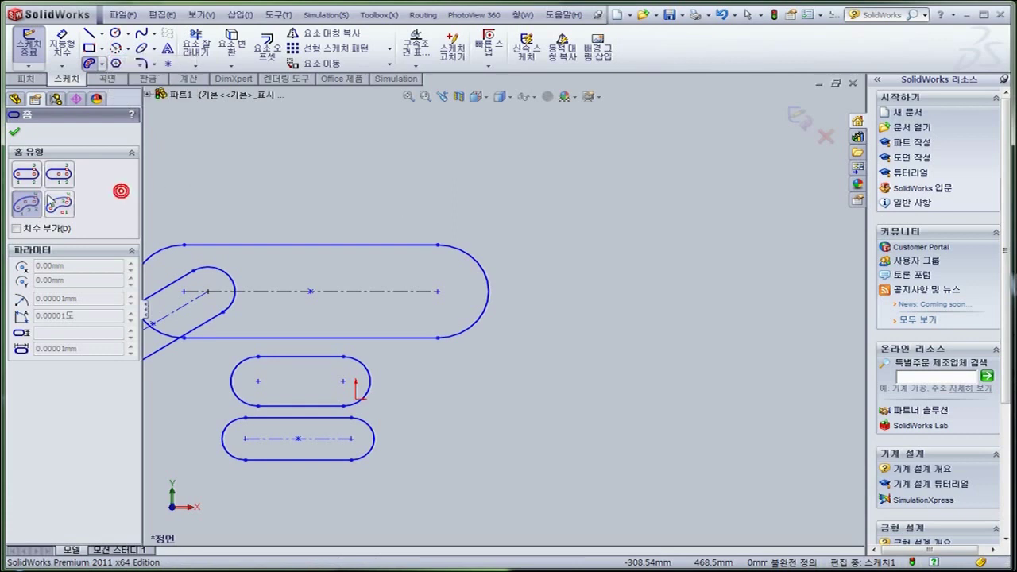
{"action": "scroll", "coordinate": [616, 224], "scroll_direction": "up", "scroll_amount": 3}
{"action": "scroll", "coordinate": [448, 237], "scroll_direction": "down", "scroll_amount": 3}
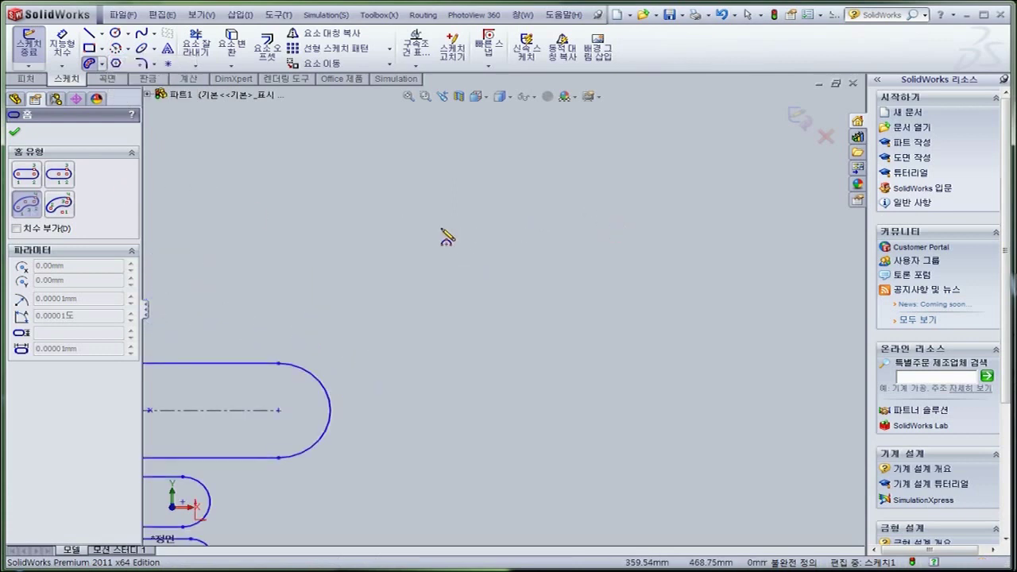
{"action": "left_click", "coordinate": [377, 248]}
{"action": "left_click", "coordinate": [743, 288]}
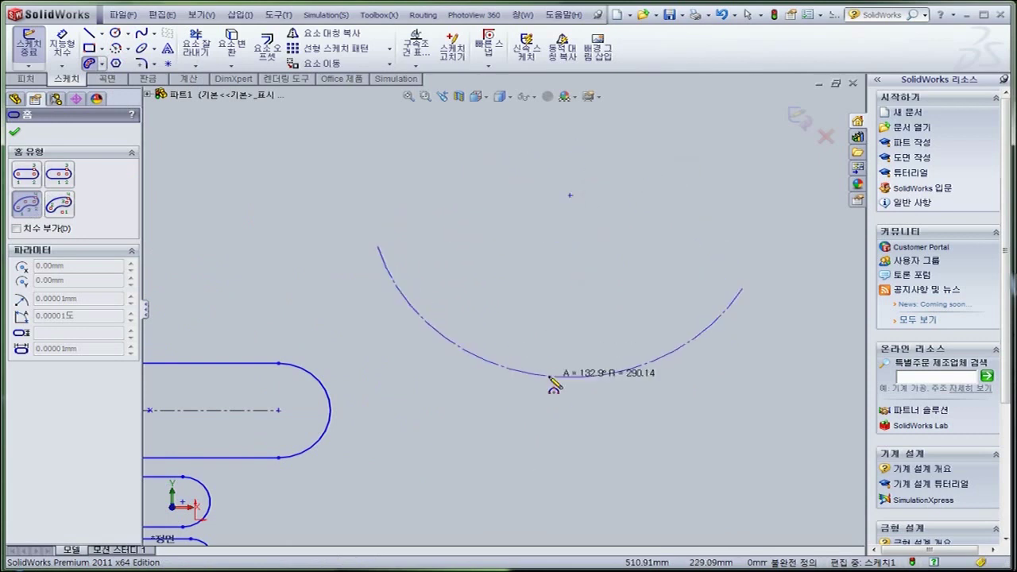
{"action": "left_click", "coordinate": [549, 377]}
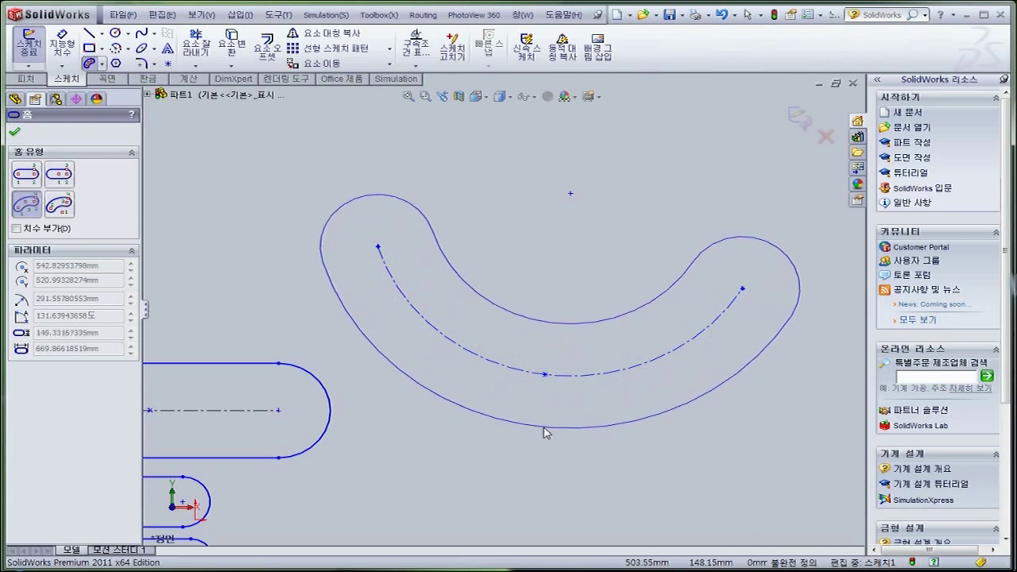
{"action": "left_click", "coordinate": [544, 450]}
{"action": "scroll", "coordinate": [542, 451], "scroll_direction": "up", "scroll_amount": 2}
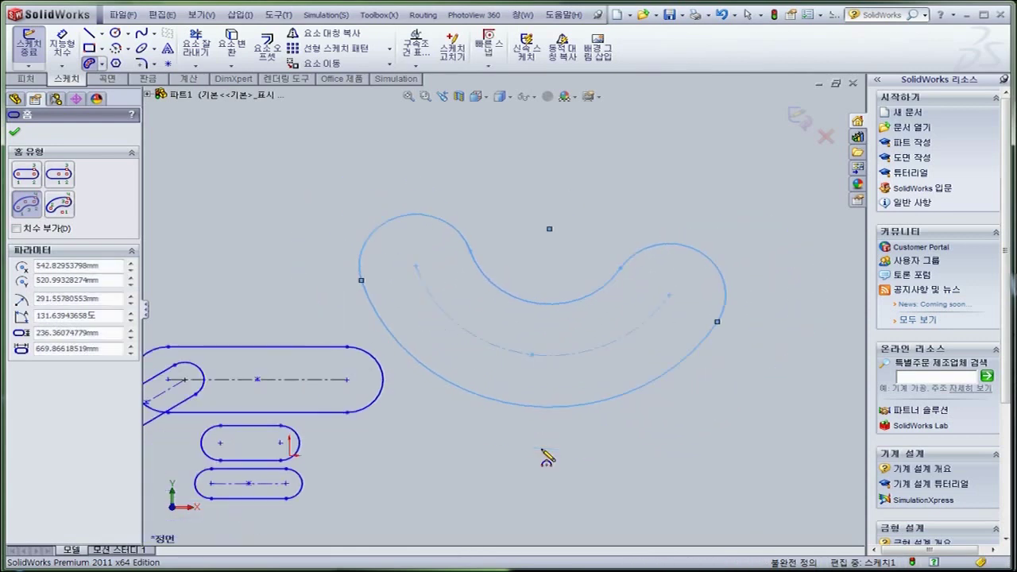
{"action": "key", "text": "Escape"}
- Sketch a downward-opening centerpoint arc slot above the straight slots, about 514 mm radius, 84° arc and 364 mm wide
{"action": "scroll", "coordinate": [543, 454], "scroll_direction": "up", "scroll_amount": 5}
{"action": "scroll", "coordinate": [439, 231], "scroll_direction": "down", "scroll_amount": 4}
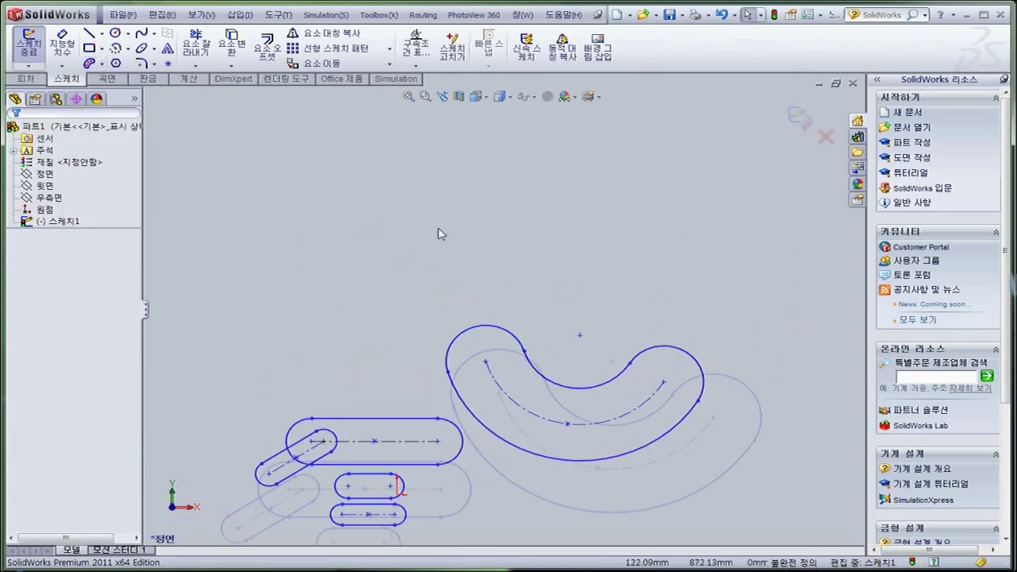
{"action": "left_click", "coordinate": [101, 64]}
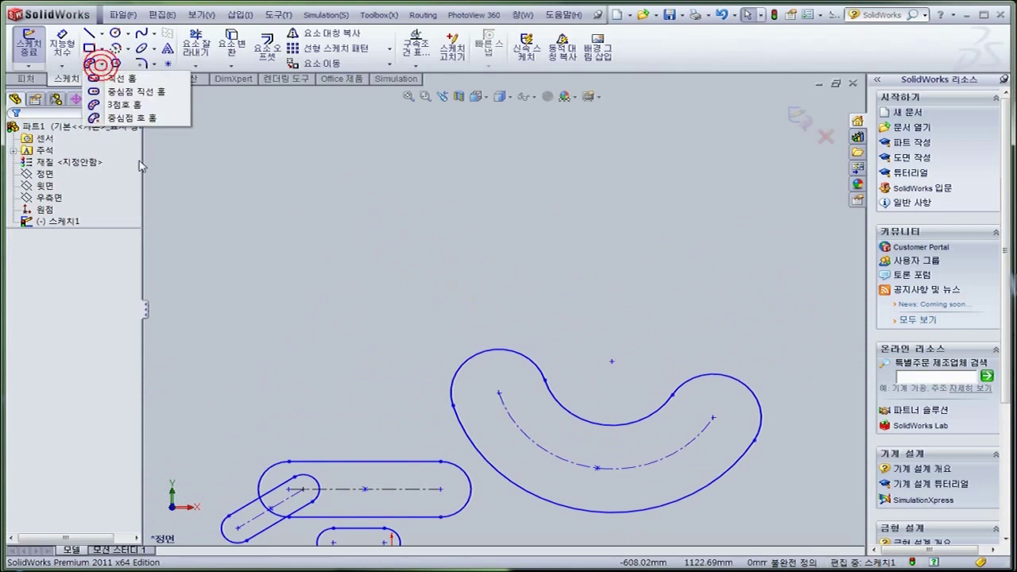
{"action": "left_click", "coordinate": [136, 119]}
{"action": "scroll", "coordinate": [416, 297], "scroll_direction": "up", "scroll_amount": 3}
{"action": "scroll", "coordinate": [477, 296], "scroll_direction": "down", "scroll_amount": 3}
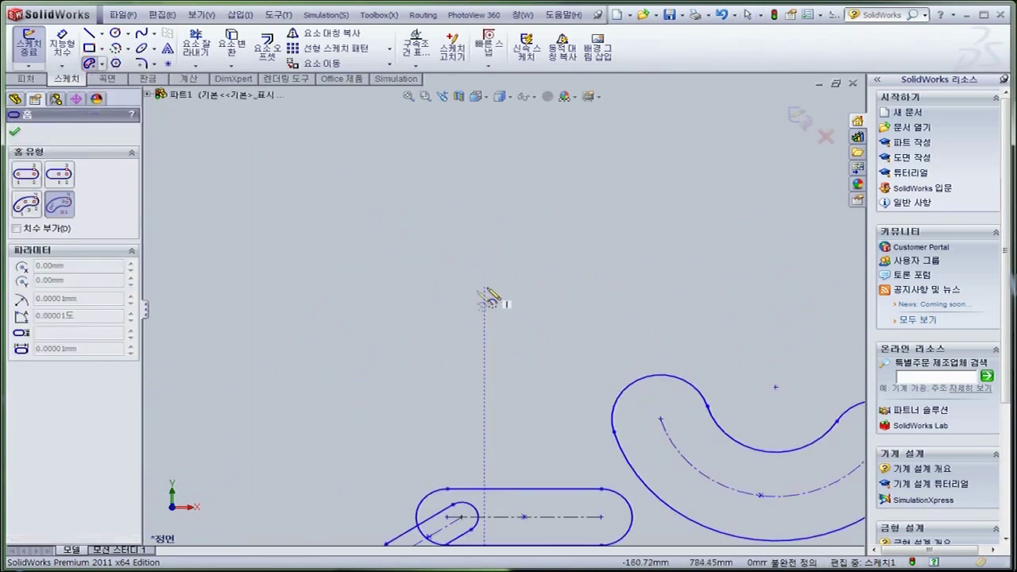
{"action": "left_click", "coordinate": [428, 300]}
{"action": "left_click", "coordinate": [266, 174]}
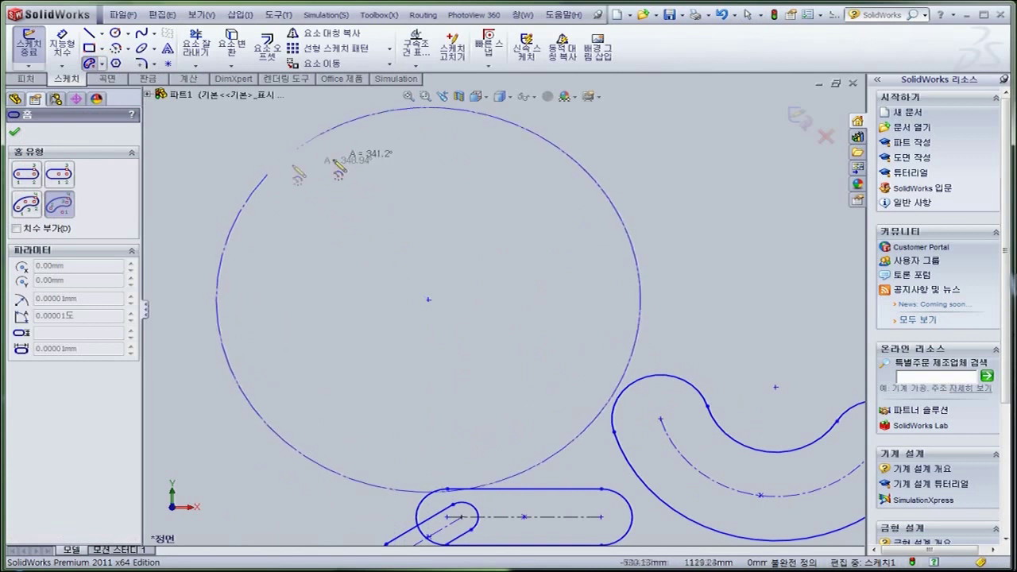
{"action": "left_click", "coordinate": [539, 151]}
{"action": "scroll", "coordinate": [466, 173], "scroll_direction": "up", "scroll_amount": 2}
{"action": "scroll", "coordinate": [466, 178], "scroll_direction": "down", "scroll_amount": 2}
{"action": "left_click", "coordinate": [477, 257]}
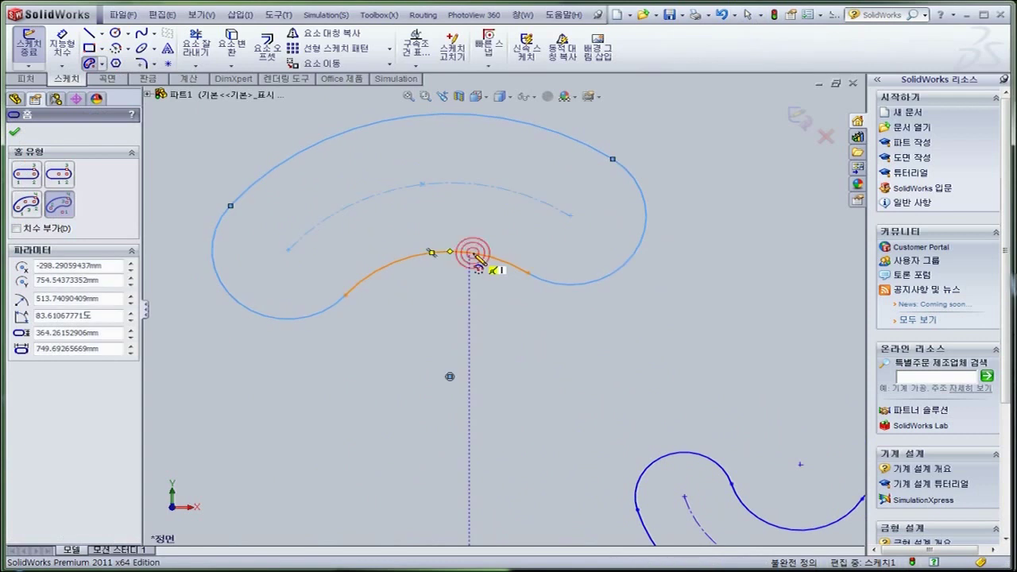
{"action": "key", "text": "Escape"}
{"action": "scroll", "coordinate": [466, 278], "scroll_direction": "up", "scroll_amount": 5}
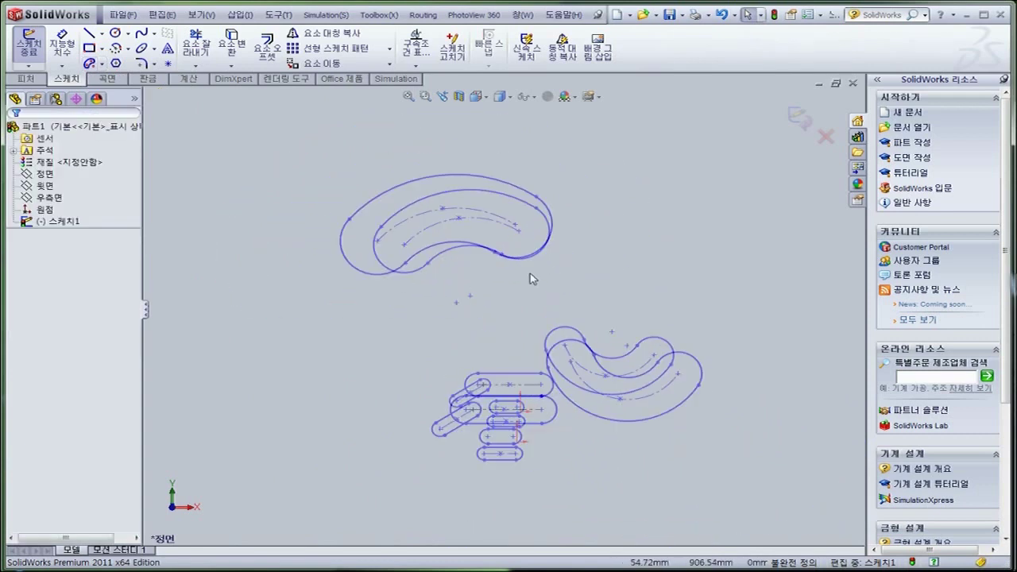
{"action": "scroll", "coordinate": [525, 323], "scroll_direction": "down", "scroll_amount": 2}
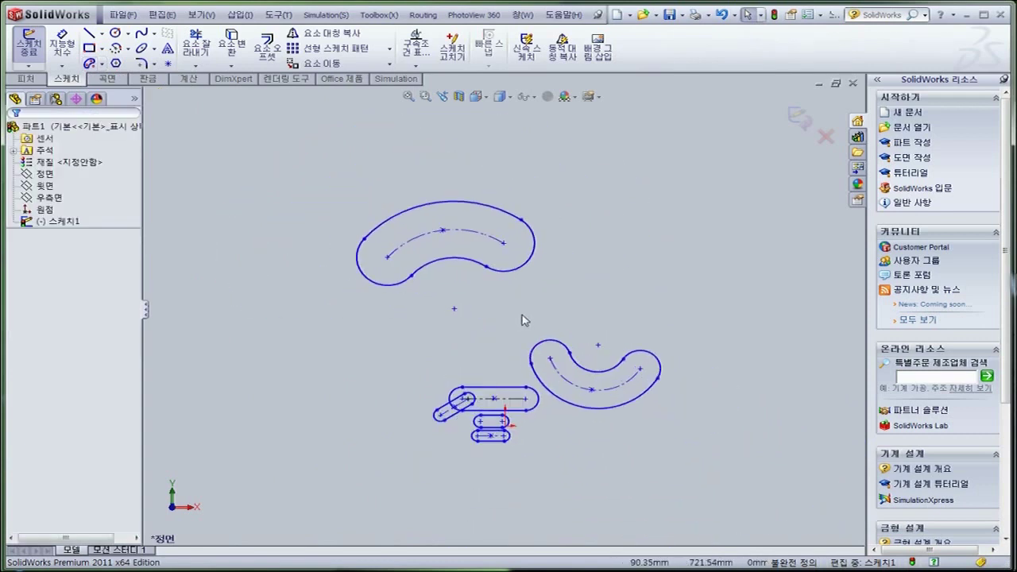
{"action": "scroll", "coordinate": [524, 337], "scroll_direction": "down", "scroll_amount": 1}
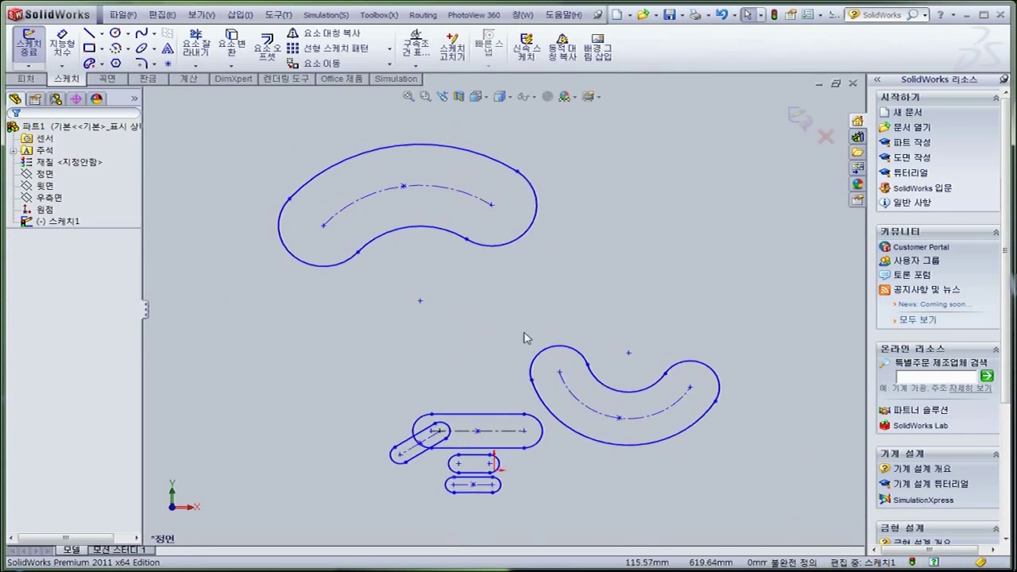
{"action": "mouse_move", "coordinate": [205, 122]}
{"action": "left_mouse_down"}
{"action": "mouse_move", "coordinate": [318, 149]}
{"action": "mouse_move", "coordinate": [815, 496]}
{"action": "mouse_move", "coordinate": [819, 531]}
{"action": "mouse_move", "coordinate": [810, 540]}
{"action": "left_mouse_up"}
{"action": "left_click", "coordinate": [690, 489]}
{"action": "mouse_move", "coordinate": [253, 132]}
{"action": "left_mouse_down"}
{"action": "mouse_move", "coordinate": [527, 285]}
{"action": "mouse_move", "coordinate": [564, 293]}
{"action": "left_mouse_up"}
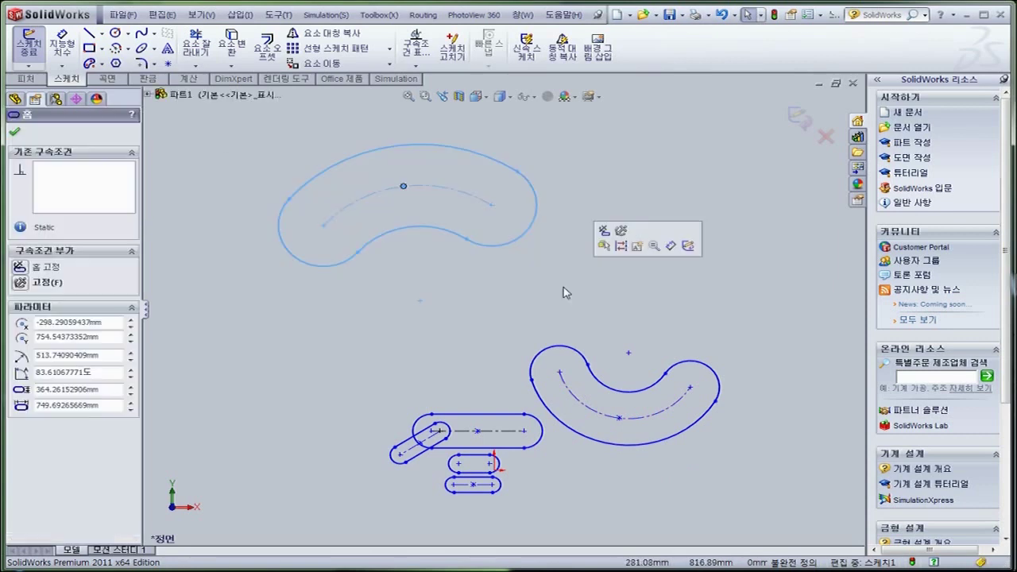
{"action": "left_click", "coordinate": [455, 288]}
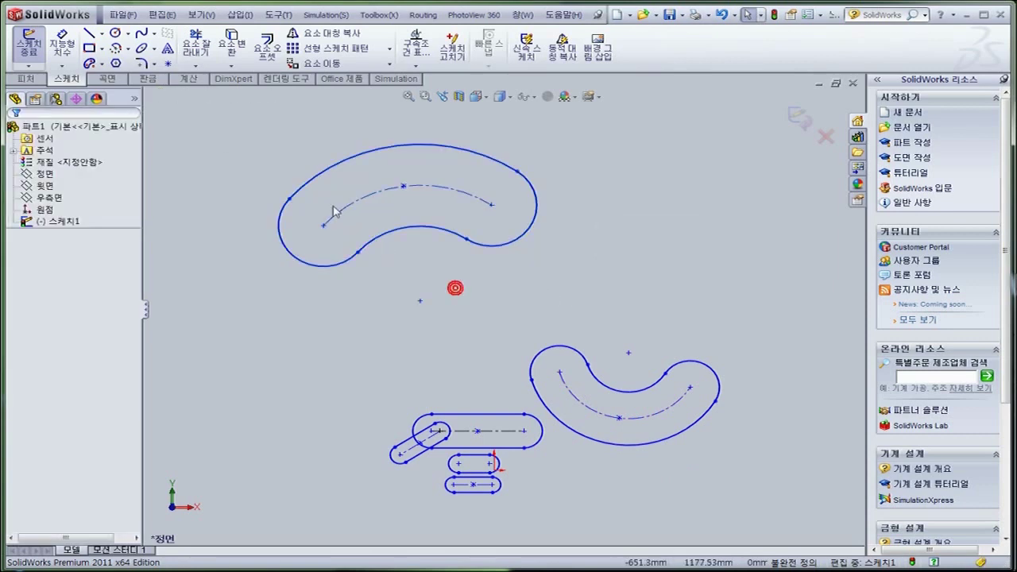
{"action": "left_click", "coordinate": [101, 64]}
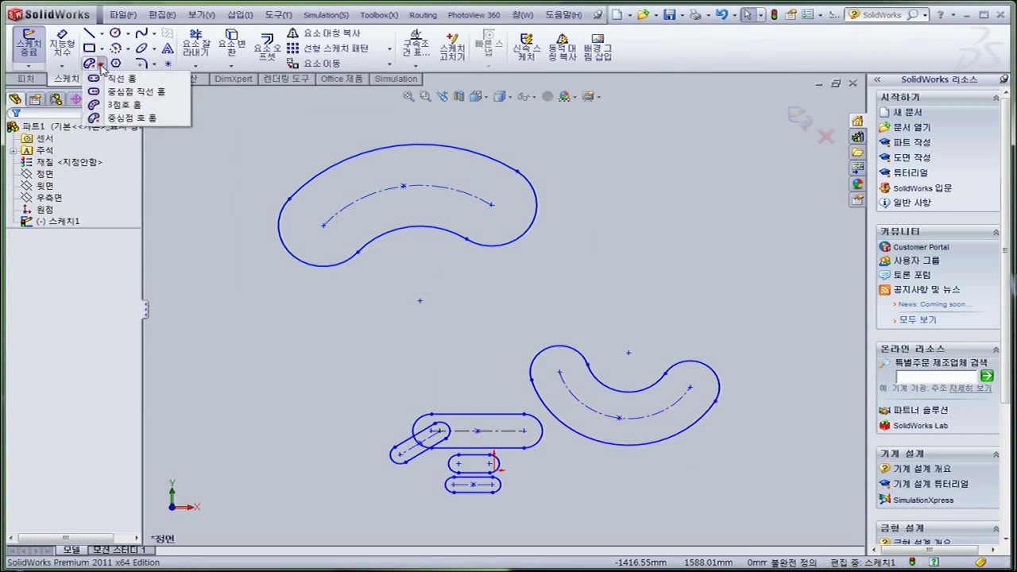
{"action": "left_click", "coordinate": [103, 76]}
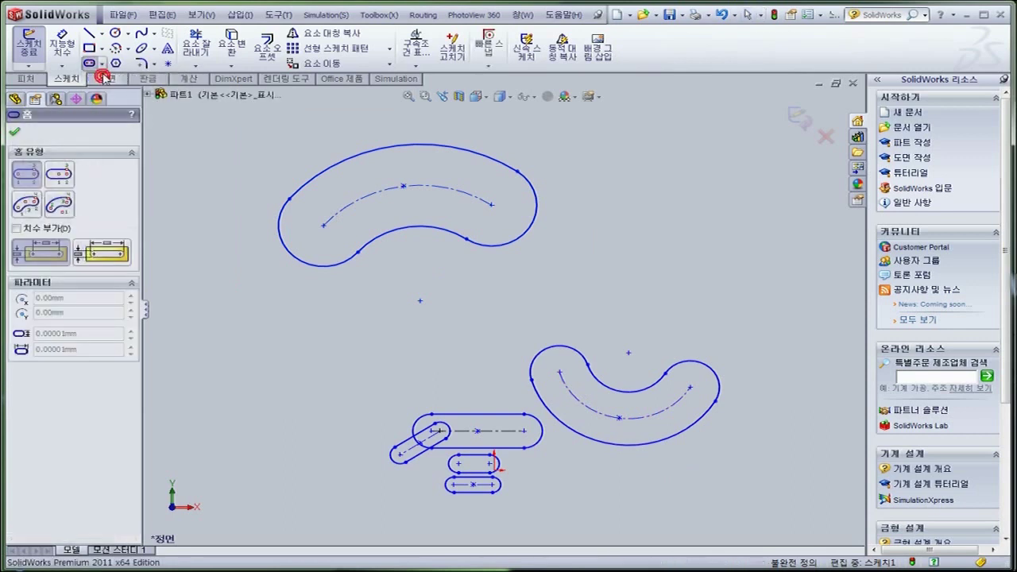
{"action": "left_click", "coordinate": [14, 130]}
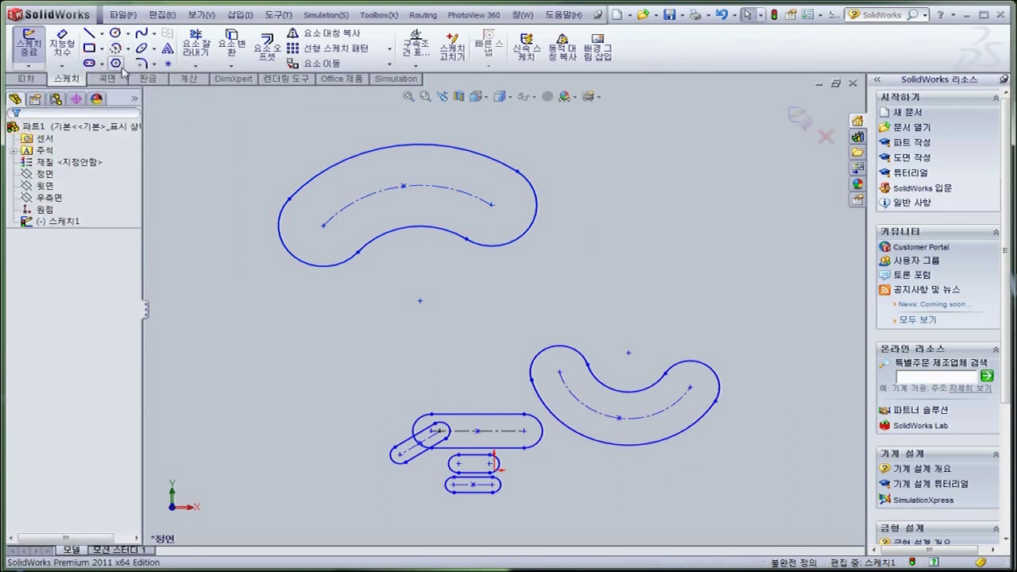
{"action": "left_click", "coordinate": [217, 215]}
{"action": "scroll", "coordinate": [451, 385], "scroll_direction": "up", "scroll_amount": 2}
{"action": "left_click", "coordinate": [528, 293]}
{"action": "mouse_move", "coordinate": [253, 145]}
{"action": "left_mouse_down"}
{"action": "mouse_move", "coordinate": [764, 494]}
{"action": "mouse_move", "coordinate": [759, 506]}
{"action": "left_mouse_up"}
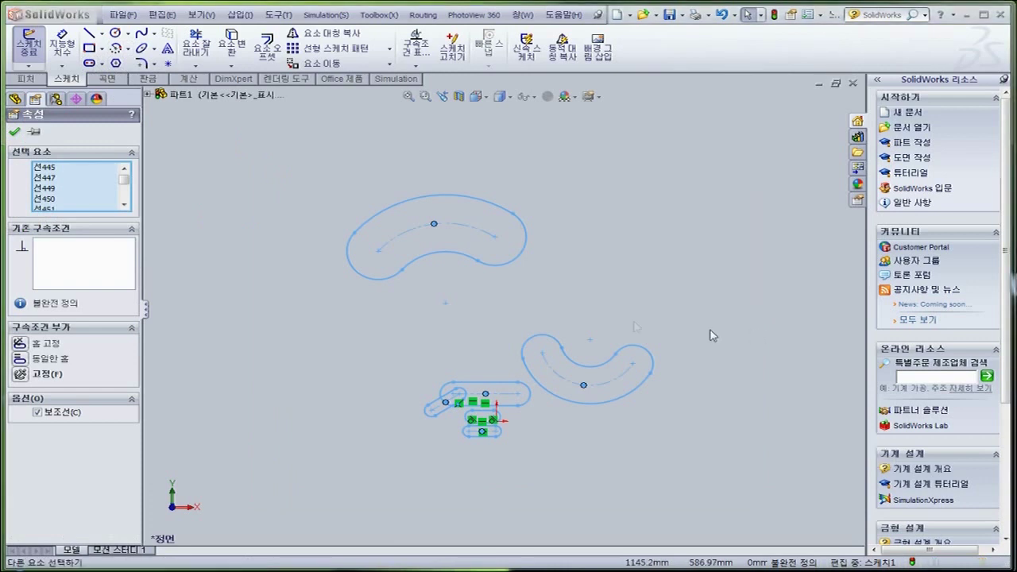
{"action": "left_click", "coordinate": [627, 320]}
{"action": "scroll", "coordinate": [477, 308], "scroll_direction": "down", "scroll_amount": 1}
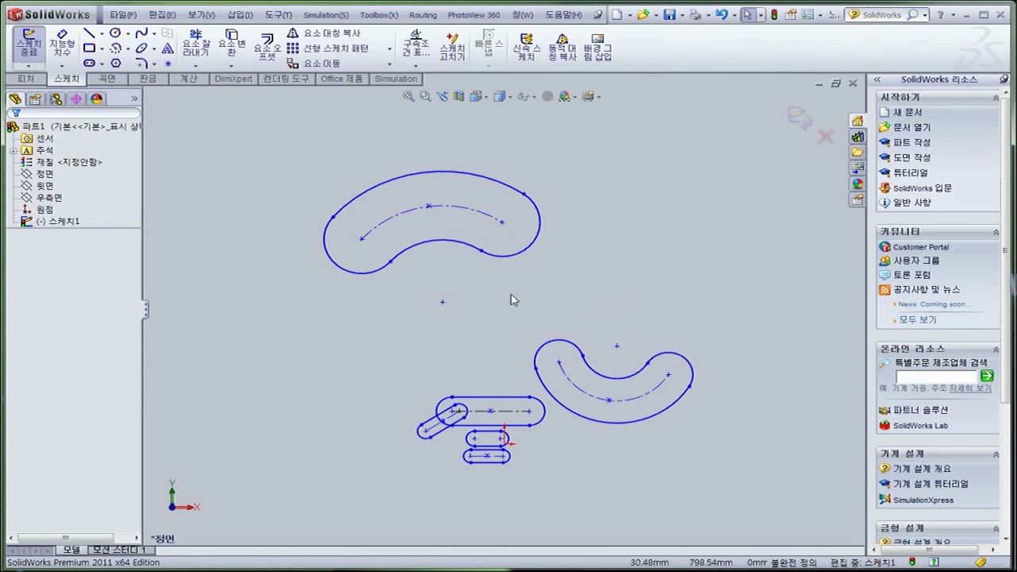